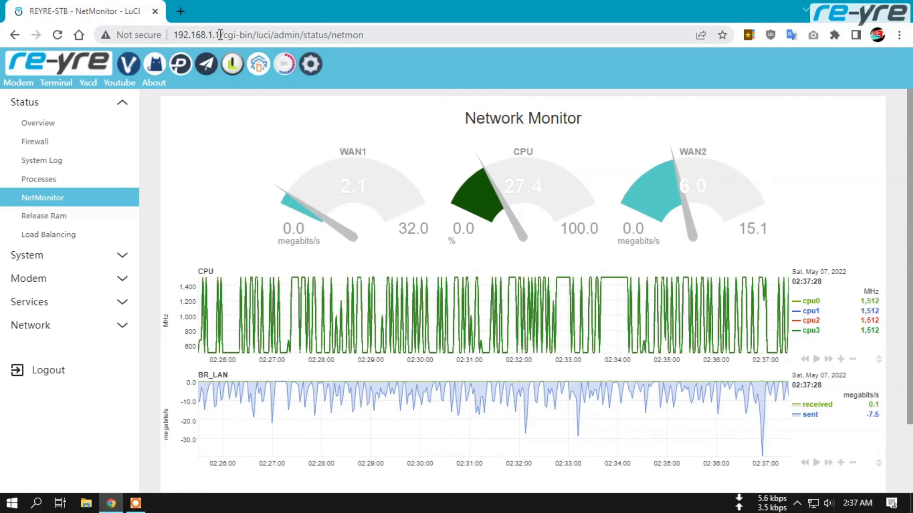
{"action": "left_click_drag", "start_coordinate": [220, 36], "coordinate": [174, 36]}
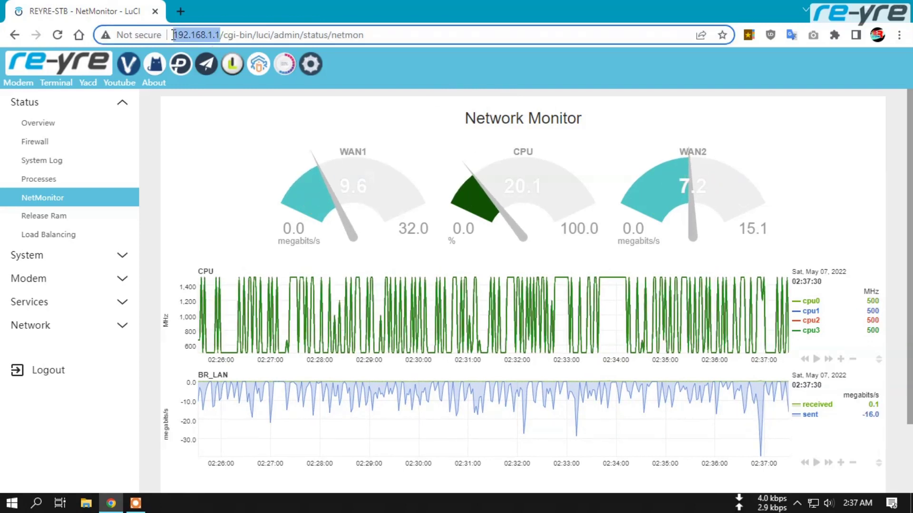
{"action": "type", "text": "http:"}
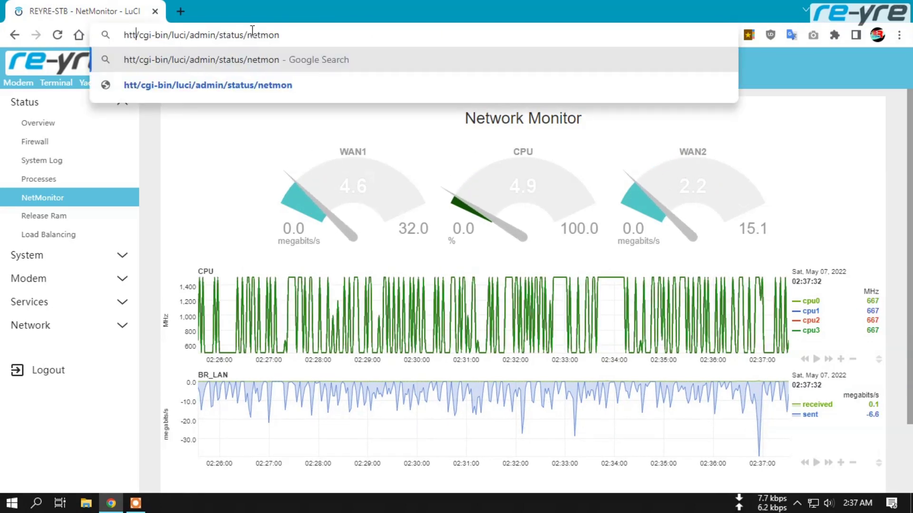
{"action": "type", "text": "//rey"}
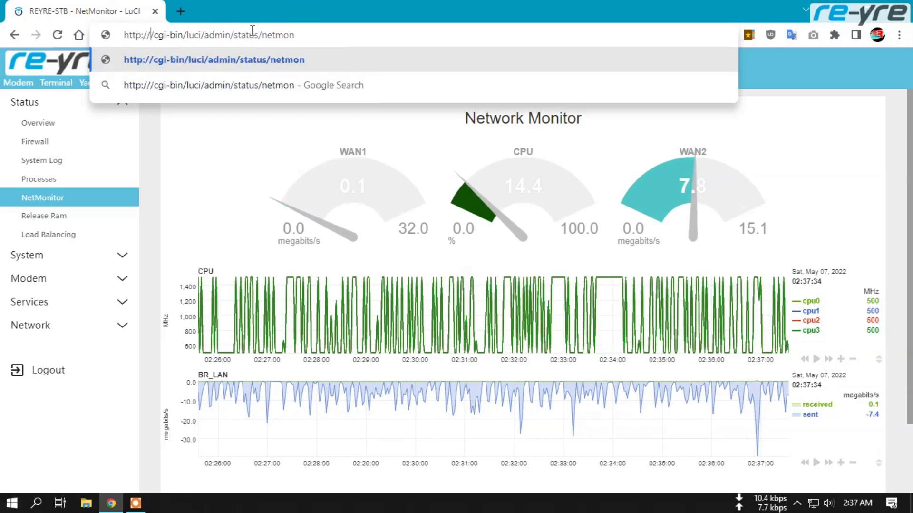
{"action": "type", "text": "re-st"}
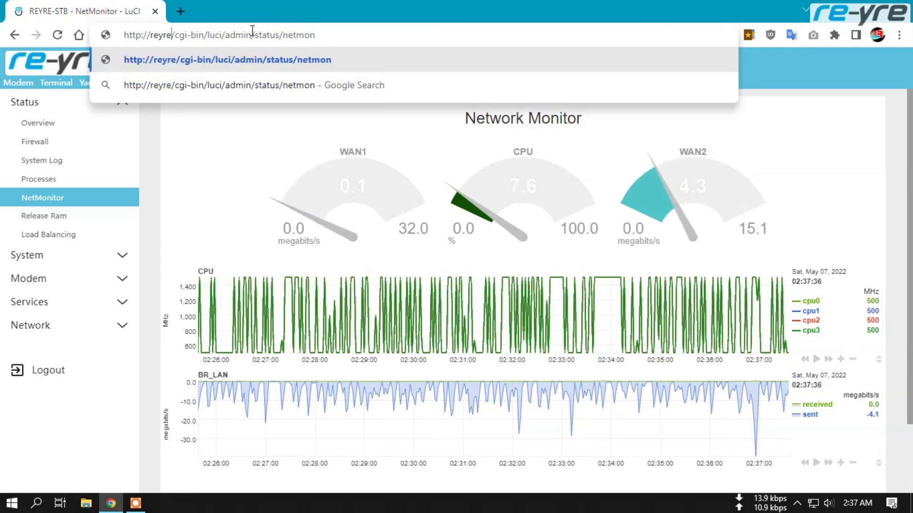
{"action": "type", "text": "b"}
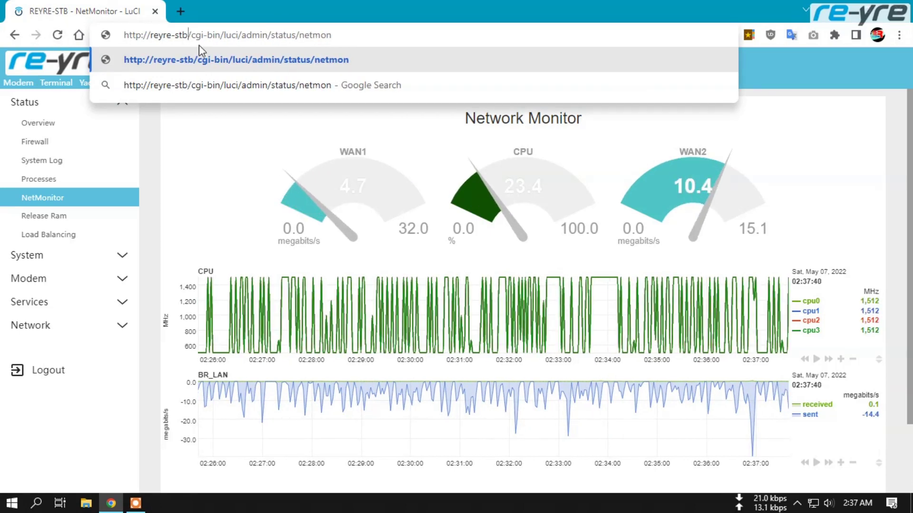
{"action": "type", "text": ".lan"}
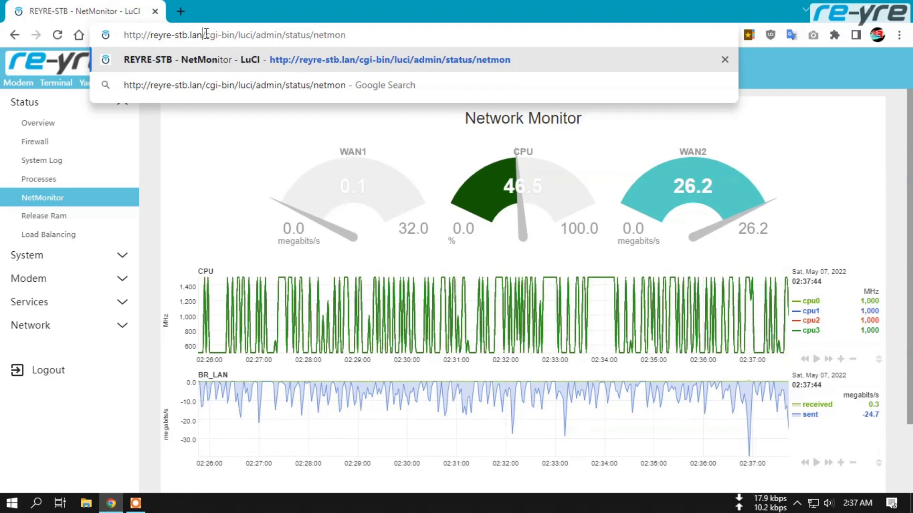
{"action": "left_click_drag", "start_coordinate": [206, 32], "coordinate": [347, 33]}
{"action": "key", "text": "BackSpace"}
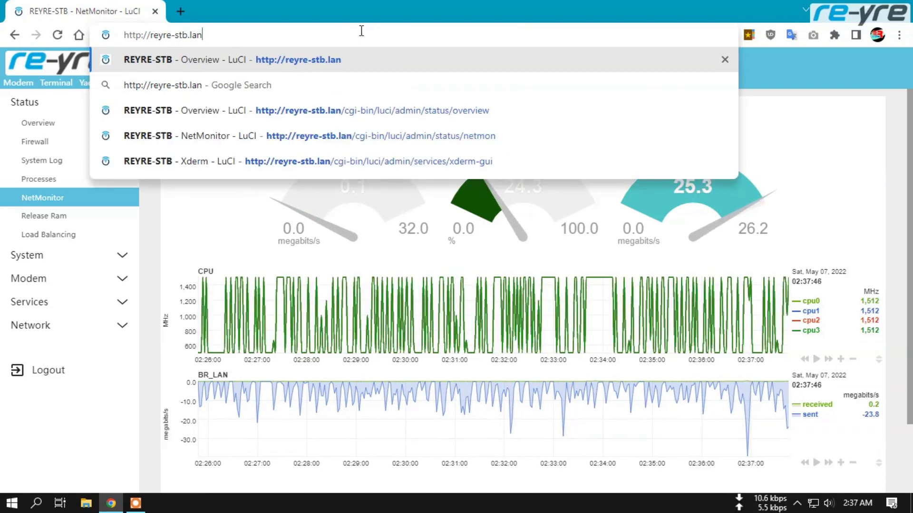
{"action": "key", "text": "Return"}
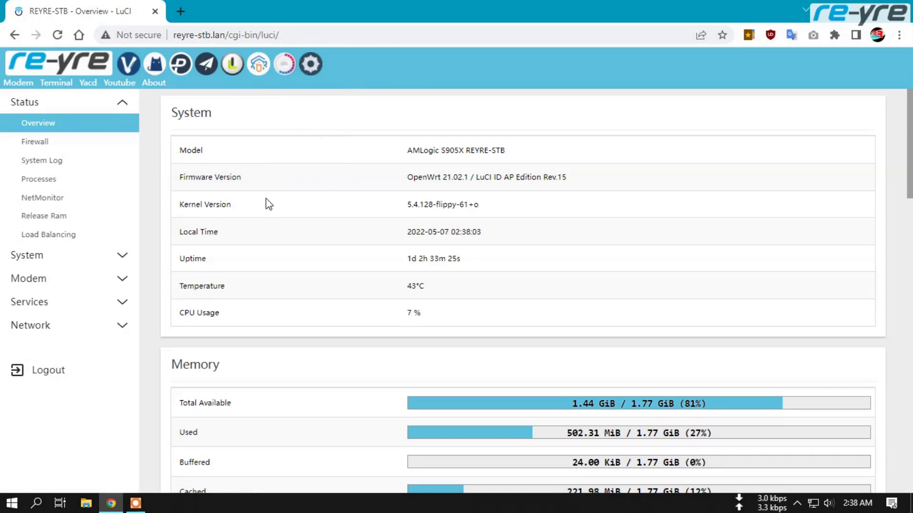
- View the Network Monitor page under the hostname address and return to the network Interfaces page
{"action": "left_click", "coordinate": [321, 70]}
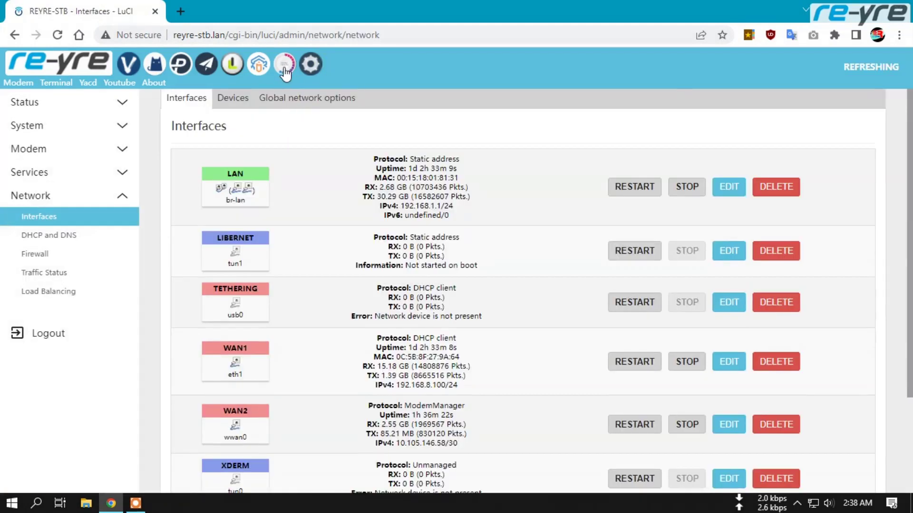
{"action": "left_click", "coordinate": [285, 69]}
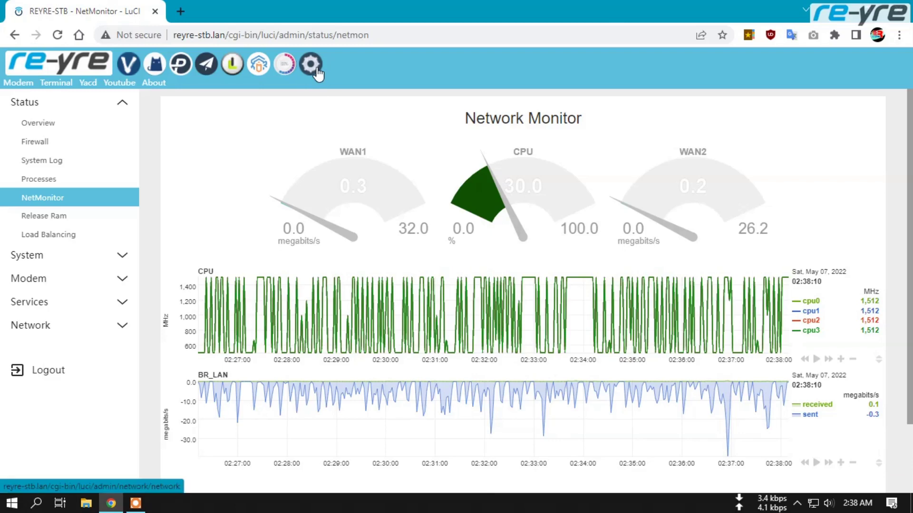
{"action": "left_click", "coordinate": [316, 70]}
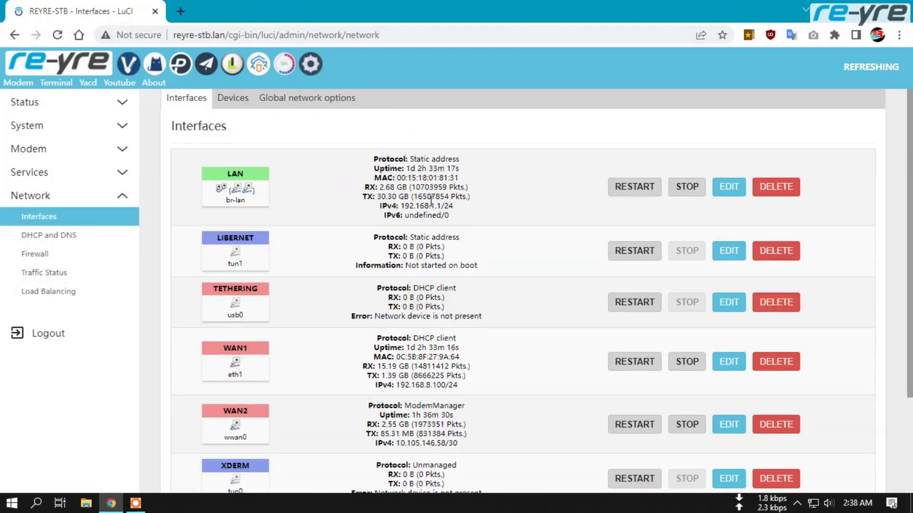
- Set the LAN interface's IPv4 address to 192.168.1.5, save it and apply the pending changes
{"action": "left_click", "coordinate": [732, 197]}
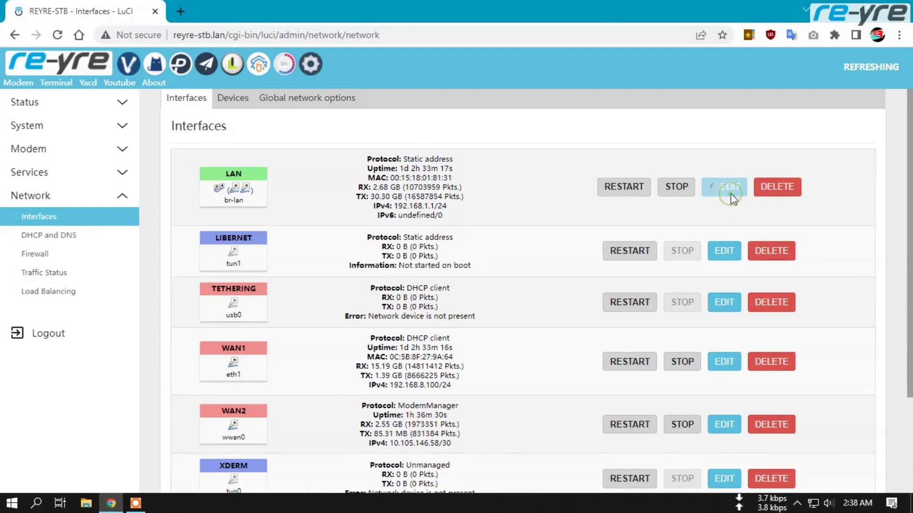
{"action": "scroll", "coordinate": [518, 232], "scroll_direction": "down", "scroll_amount": 2}
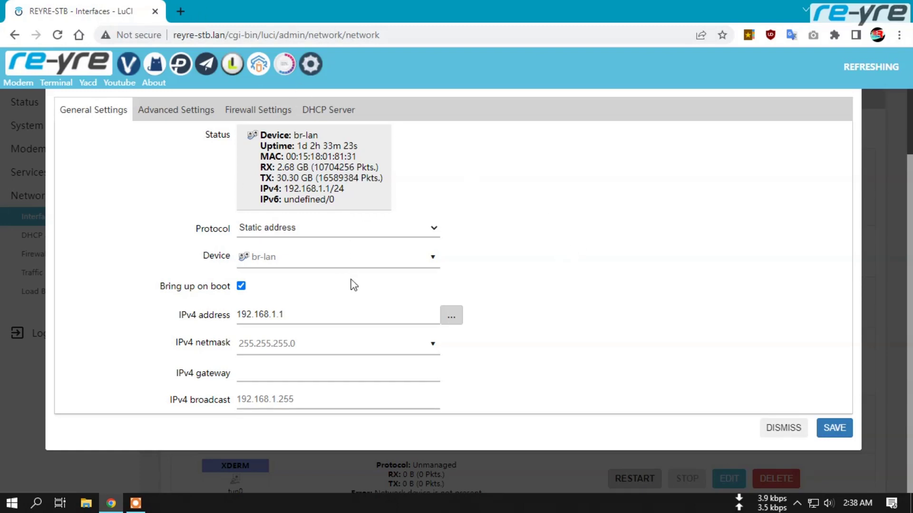
{"action": "left_click", "coordinate": [278, 311]}
{"action": "left_click", "coordinate": [296, 313]}
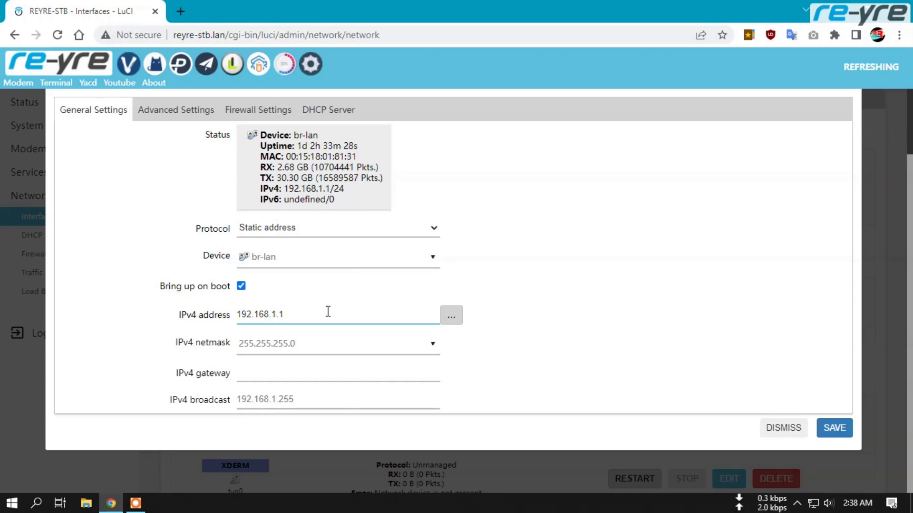
{"action": "key", "text": "BackSpace"}
{"action": "type", "text": "5"}
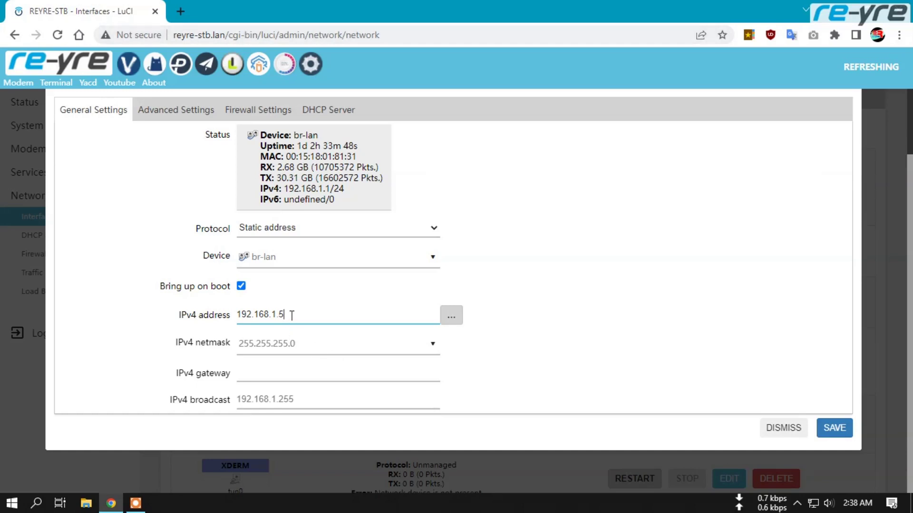
{"action": "left_click_drag", "start_coordinate": [292, 315], "coordinate": [275, 313]}
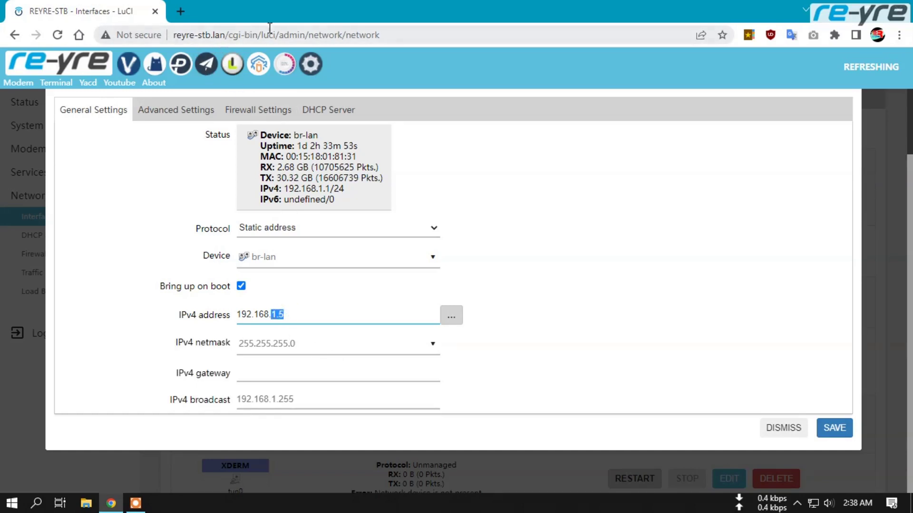
{"action": "left_click", "coordinate": [659, 219]}
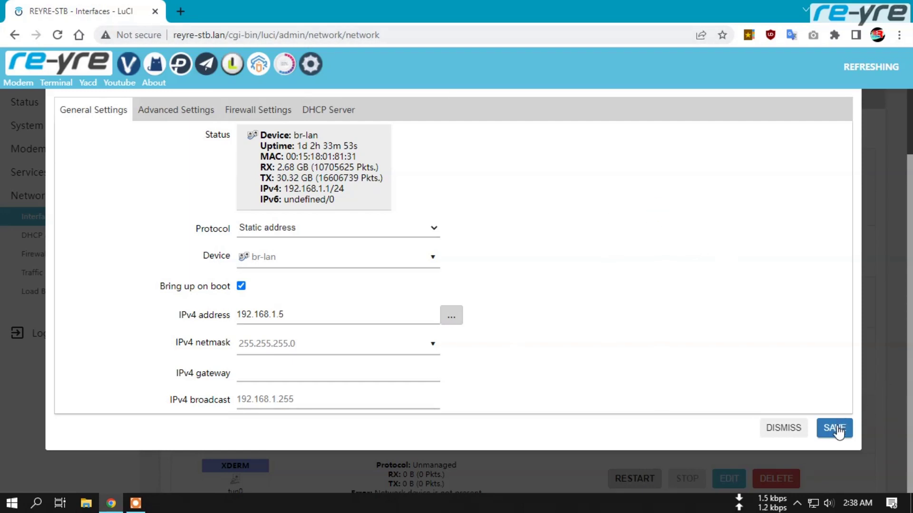
{"action": "left_click", "coordinate": [838, 430]}
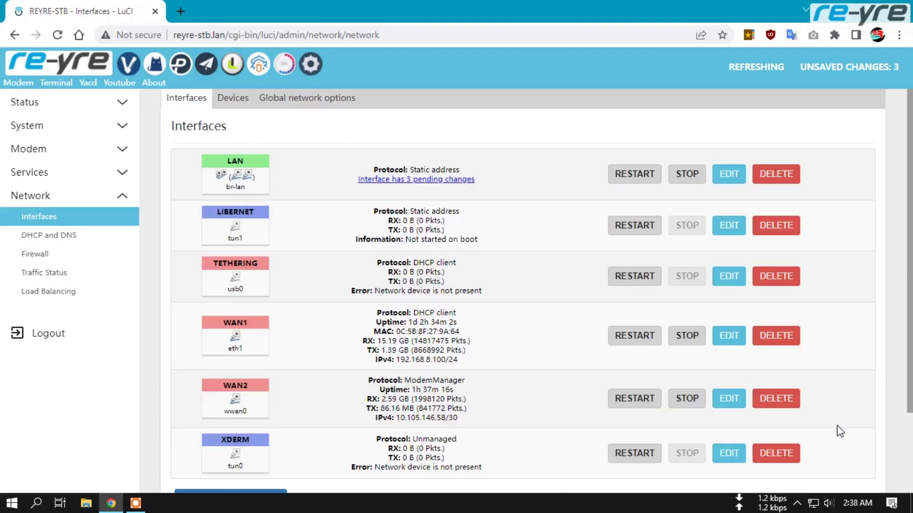
{"action": "scroll", "coordinate": [565, 244], "scroll_direction": "down", "scroll_amount": 3}
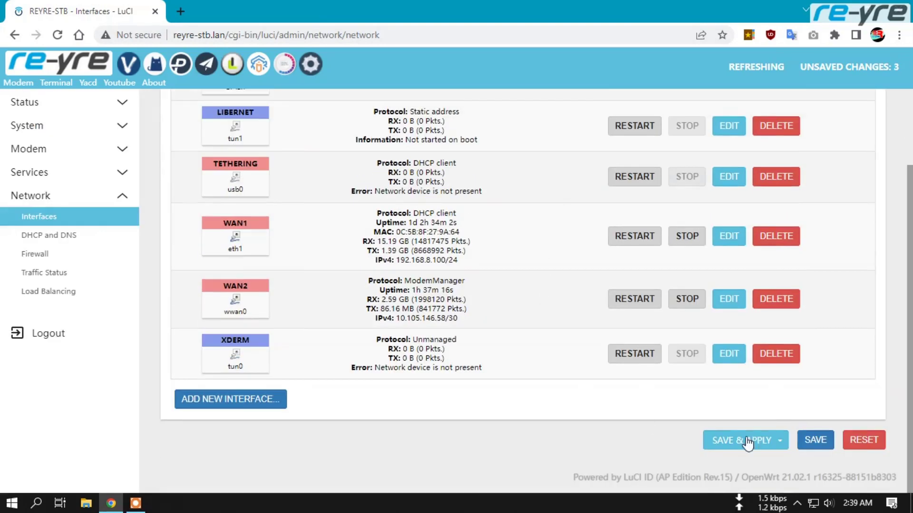
{"action": "left_click", "coordinate": [740, 442]}
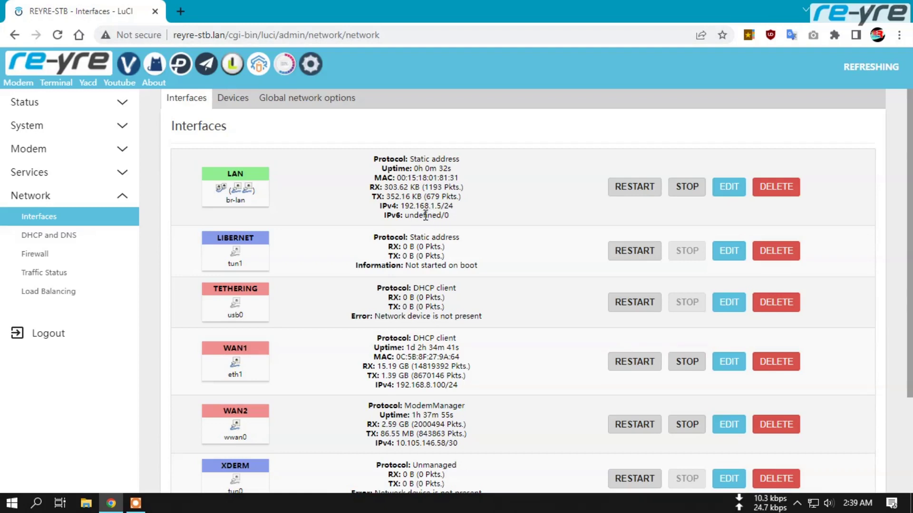
- Check the LAN interface's IPv4 address, the status overview, the OpenClash overview and the Network Monitor page
{"action": "left_click_drag", "start_coordinate": [441, 205], "coordinate": [402, 211]}
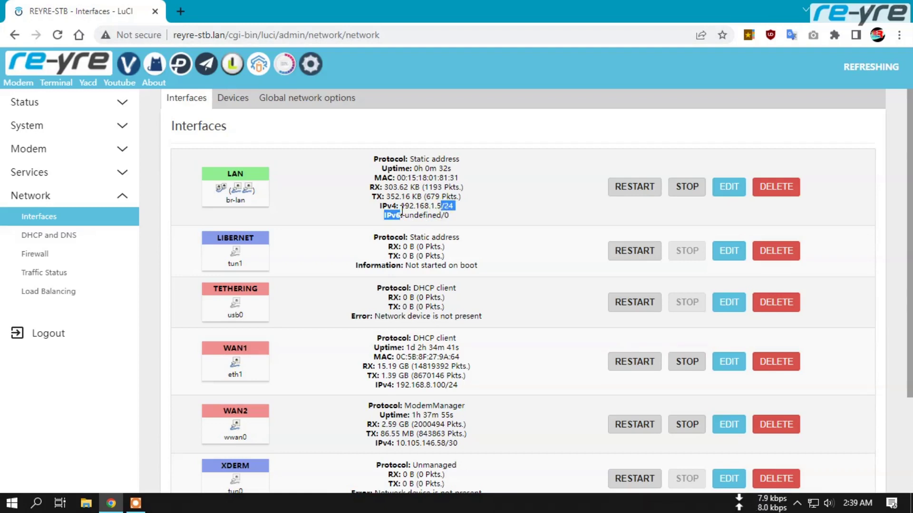
{"action": "left_click", "coordinate": [47, 71]}
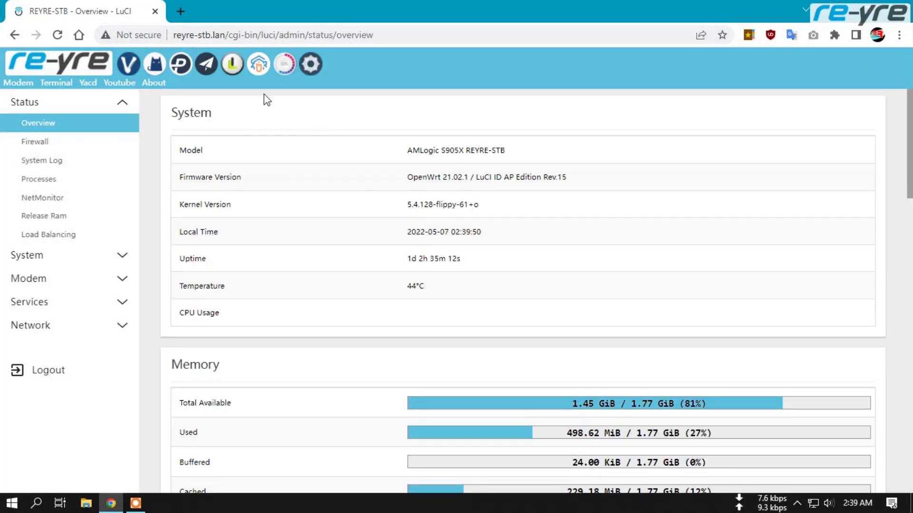
{"action": "left_click", "coordinate": [155, 65]}
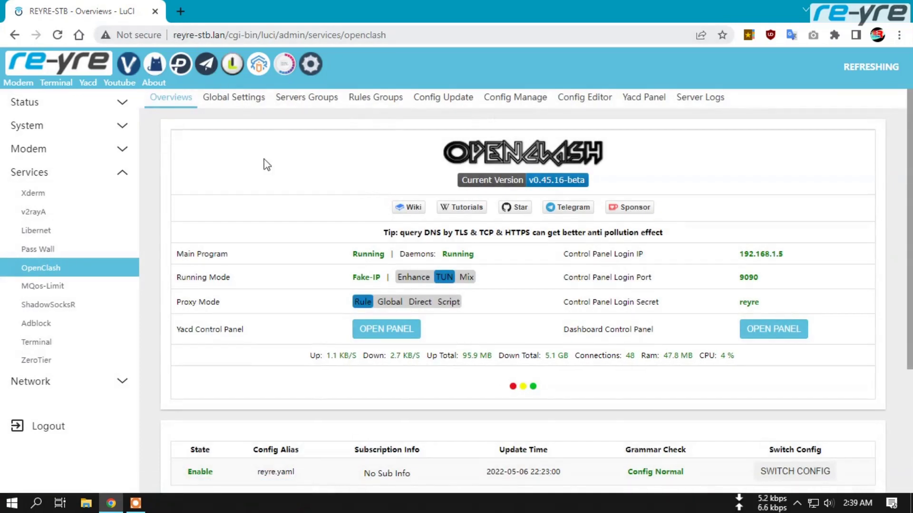
{"action": "left_click", "coordinate": [311, 66]}
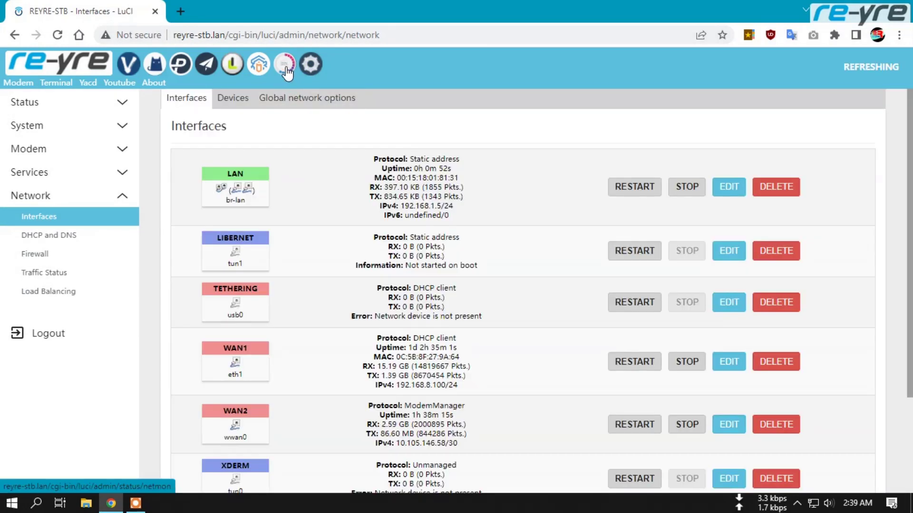
{"action": "left_click", "coordinate": [286, 68]}
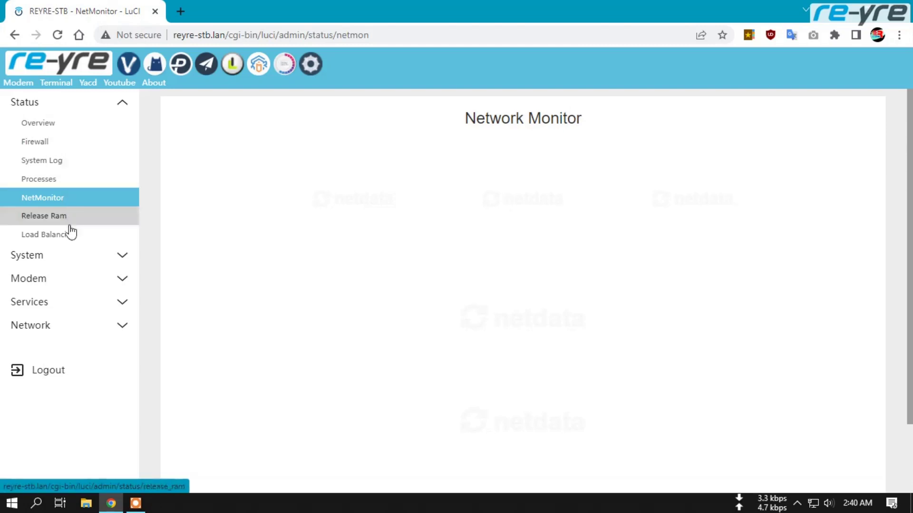
- Open netdata.html from the www folder in the router's File Explorer for editing
{"action": "left_click", "coordinate": [77, 264]}
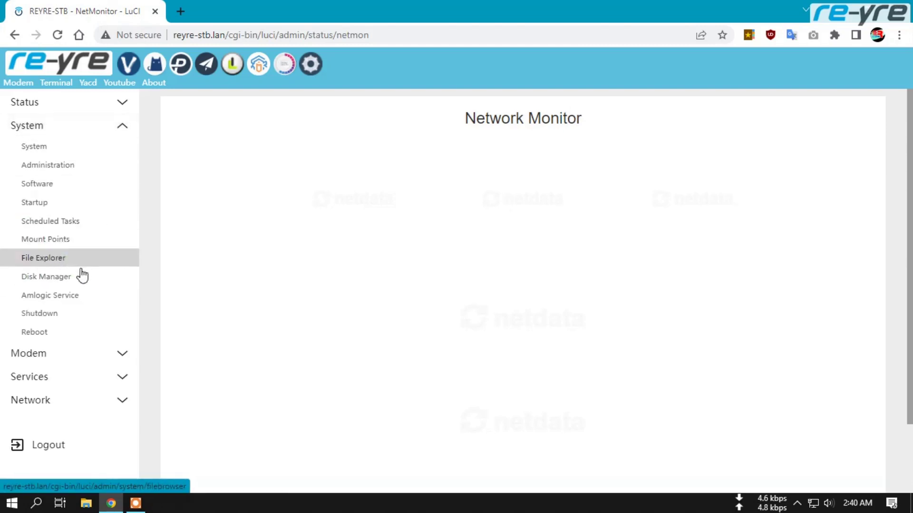
{"action": "left_click", "coordinate": [64, 266]}
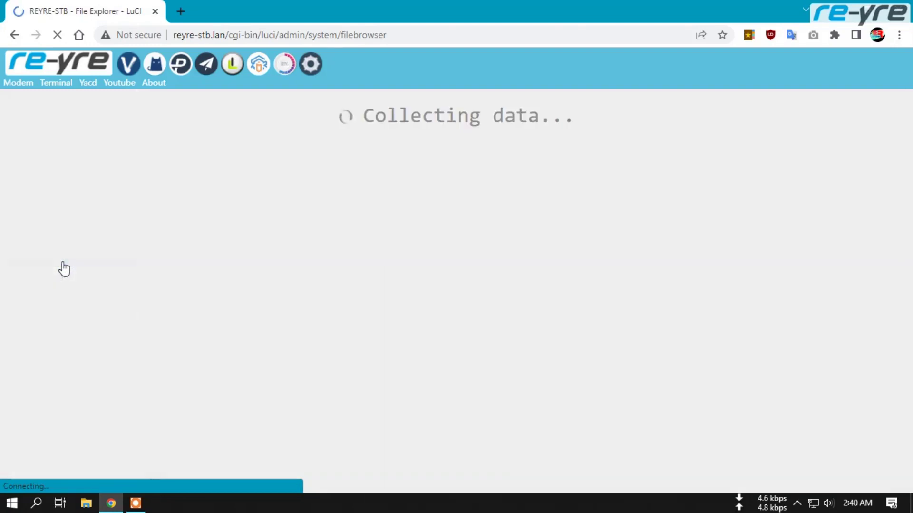
{"action": "scroll", "coordinate": [267, 231], "scroll_direction": "down", "scroll_amount": 7}
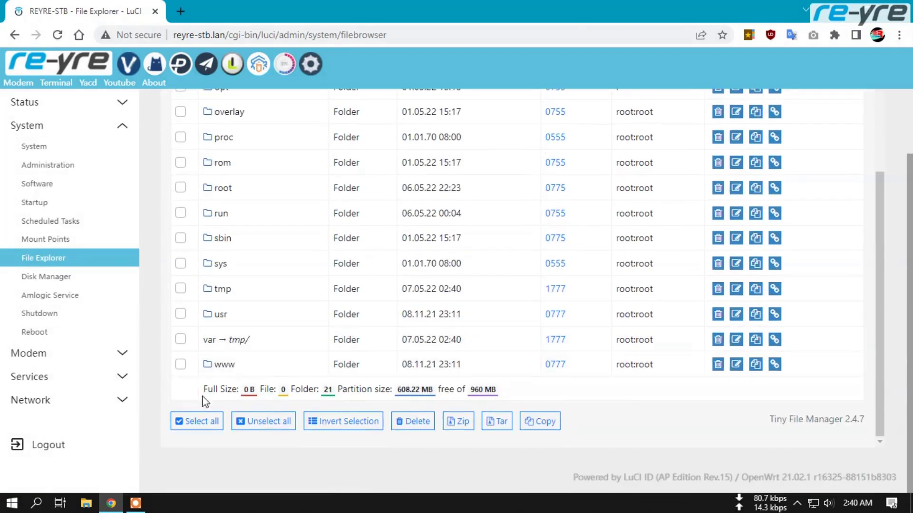
{"action": "left_click", "coordinate": [227, 366]}
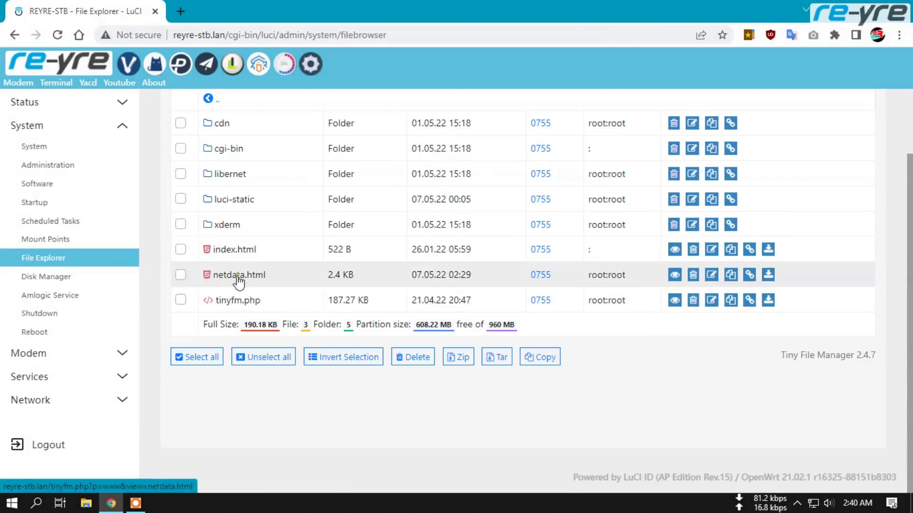
{"action": "left_click", "coordinate": [238, 276]}
{"action": "left_click", "coordinate": [297, 149]}
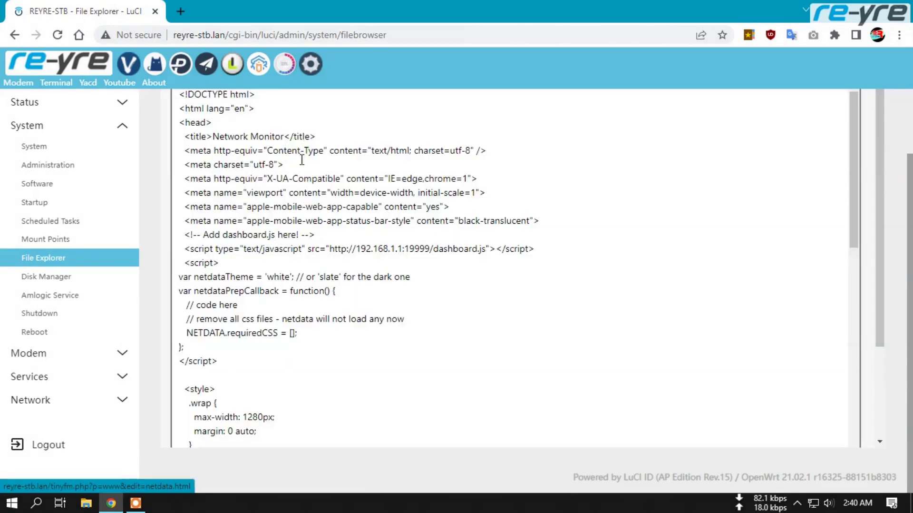
- Replace the IP address in netdata.html's dashboard.js script URL with reyre-stb.lan, keeping port 19999, and save the file
{"action": "left_click_drag", "start_coordinate": [356, 248], "coordinate": [398, 248]}
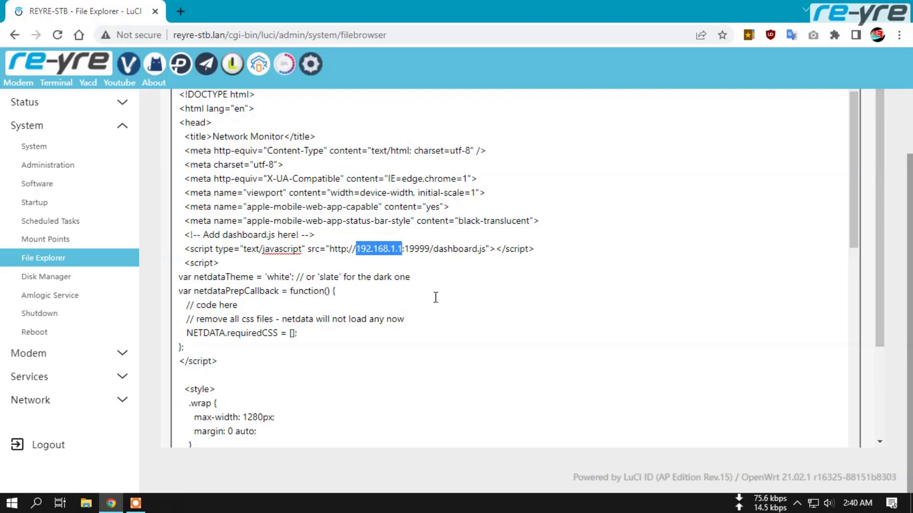
{"action": "type", "text": "reyre"}
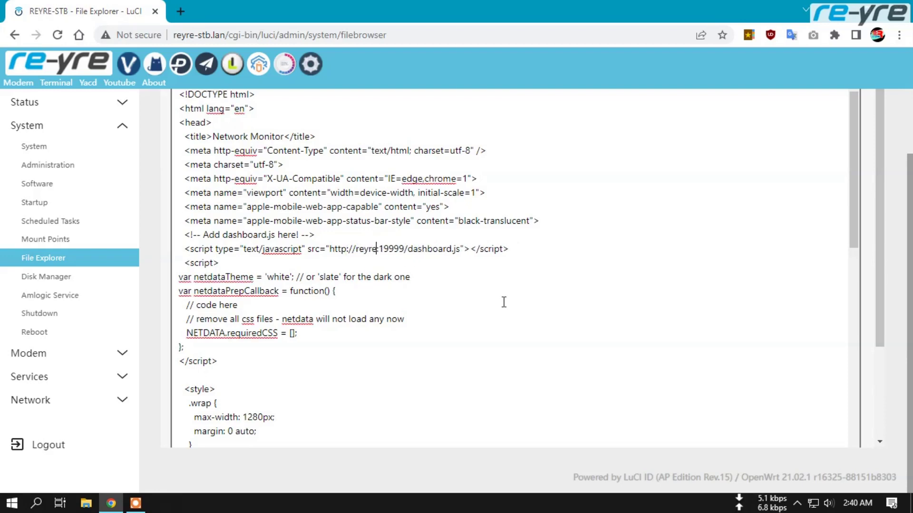
{"action": "type", "text": "-stb"}
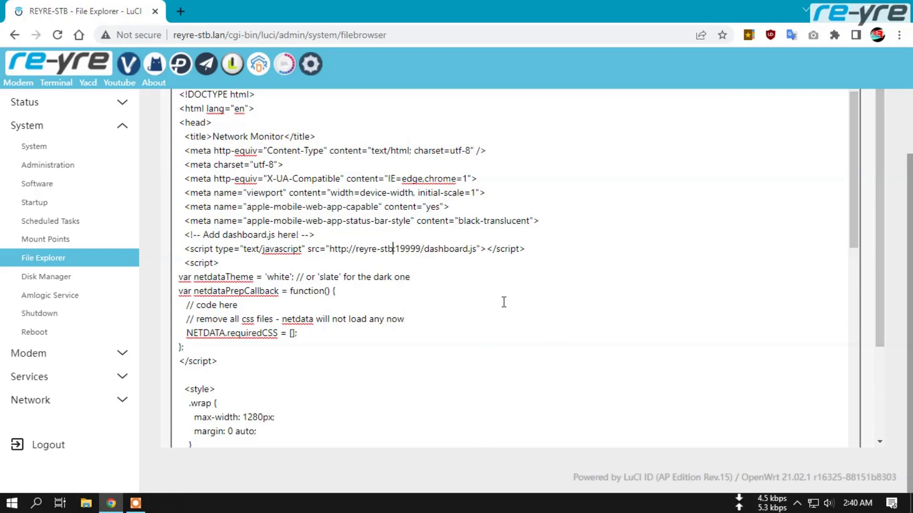
{"action": "type", "text": ".lan"}
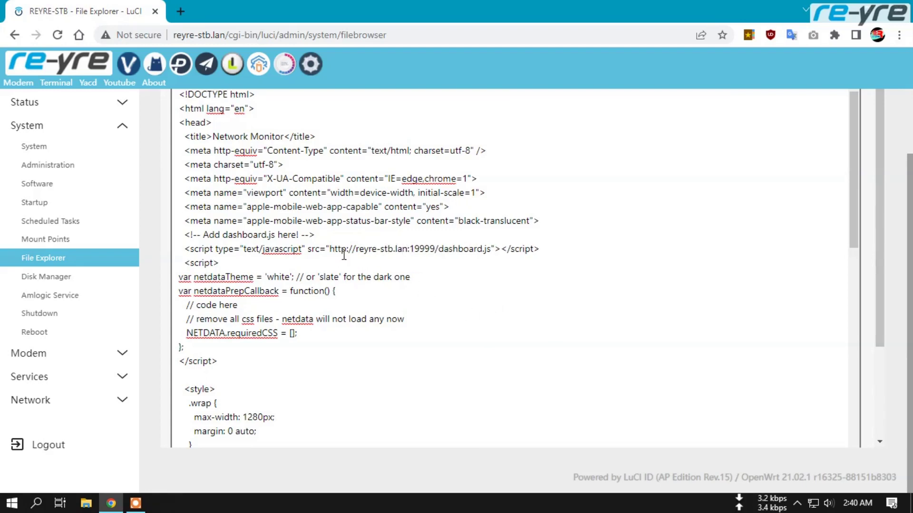
{"action": "scroll", "coordinate": [430, 274], "scroll_direction": "up", "scroll_amount": 2}
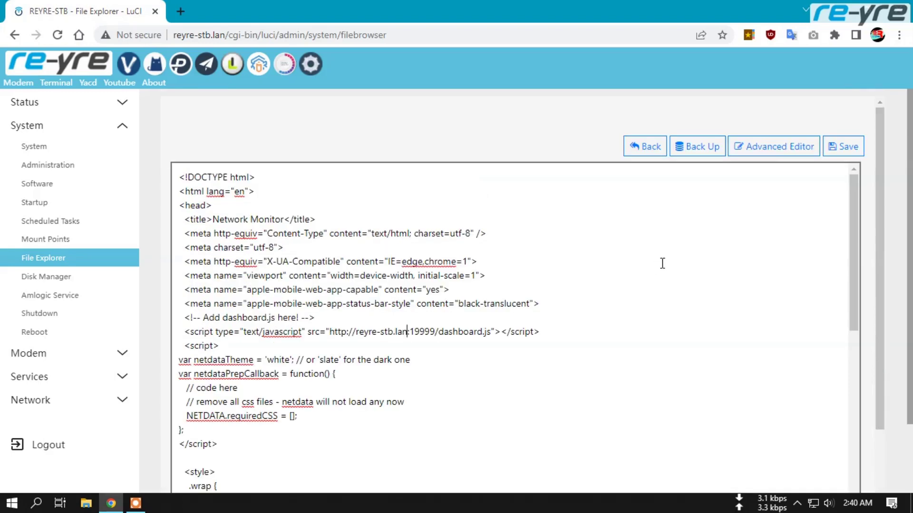
{"action": "left_click", "coordinate": [842, 147]}
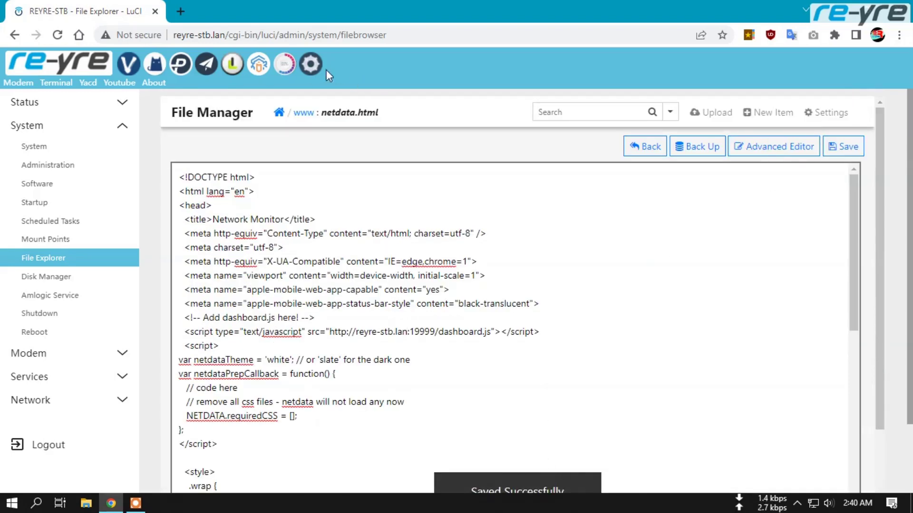
- Clear the browser's browsing history, download history and cached files for all time, and reload the NetMonitor page
{"action": "left_click", "coordinate": [287, 68]}
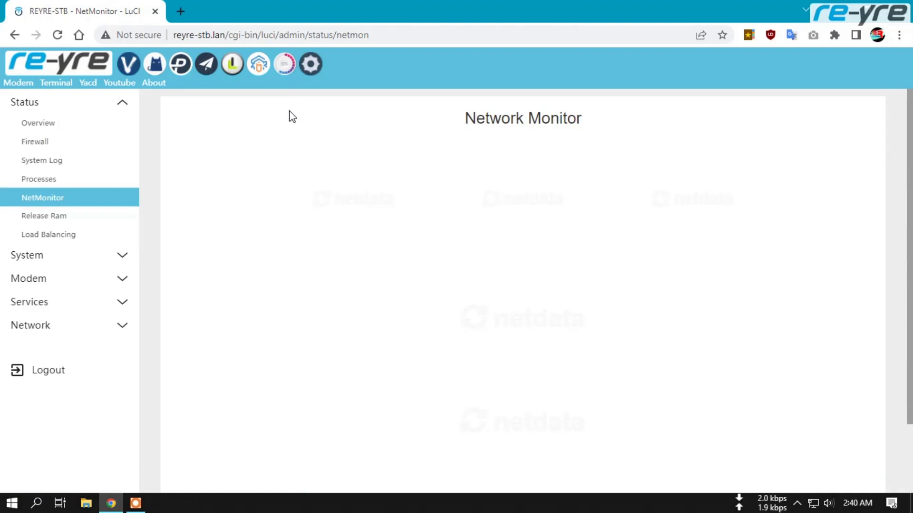
{"action": "key", "text": "ctrl+shift+Delete"}
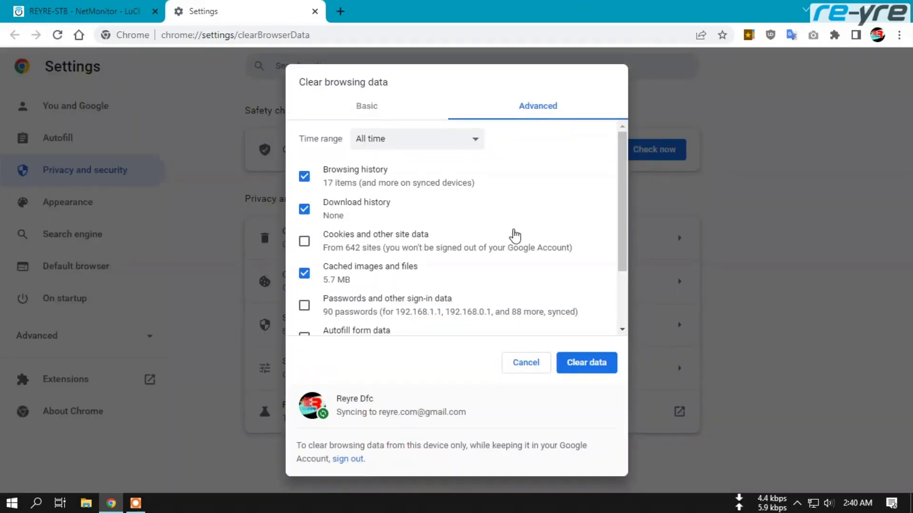
{"action": "left_click", "coordinate": [581, 367]}
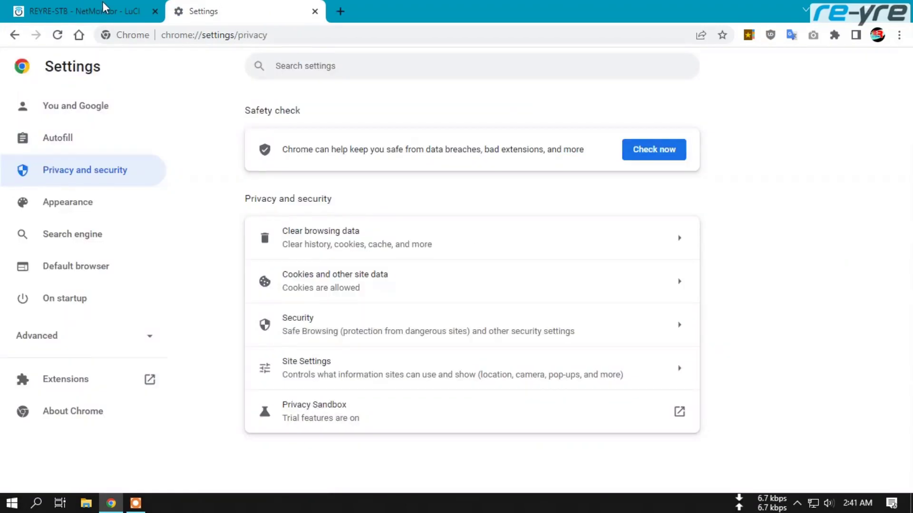
{"action": "left_click", "coordinate": [103, 7]}
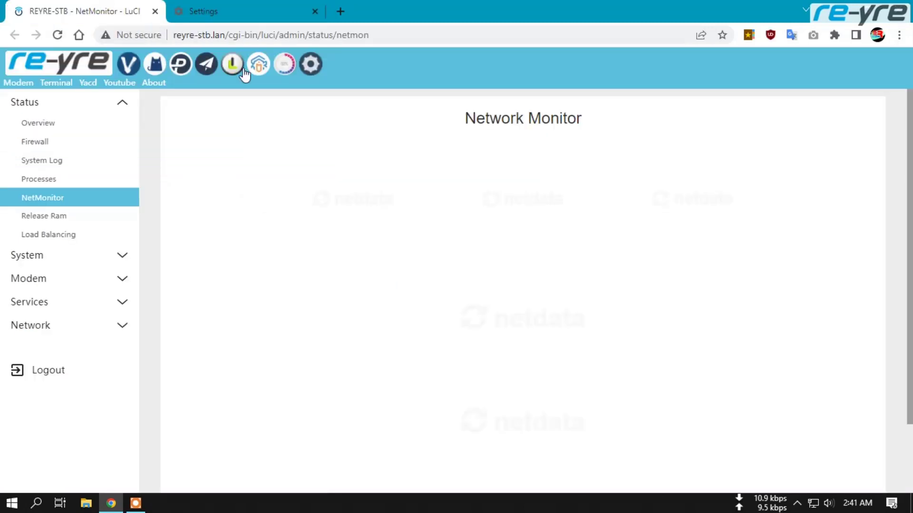
{"action": "left_click", "coordinate": [57, 35]}
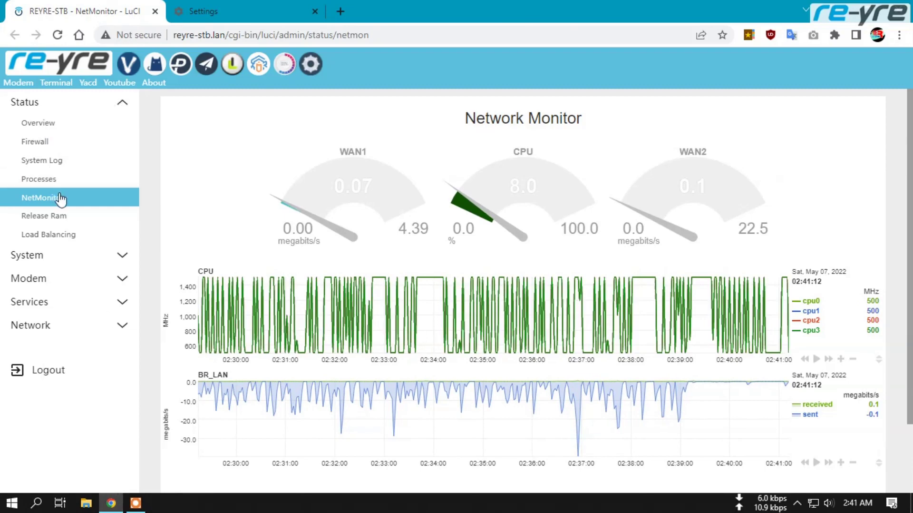
- Set the LAN interface's IPv4 address to 192.168.1.1, save it and apply the configuration changes
{"action": "left_click", "coordinate": [310, 67]}
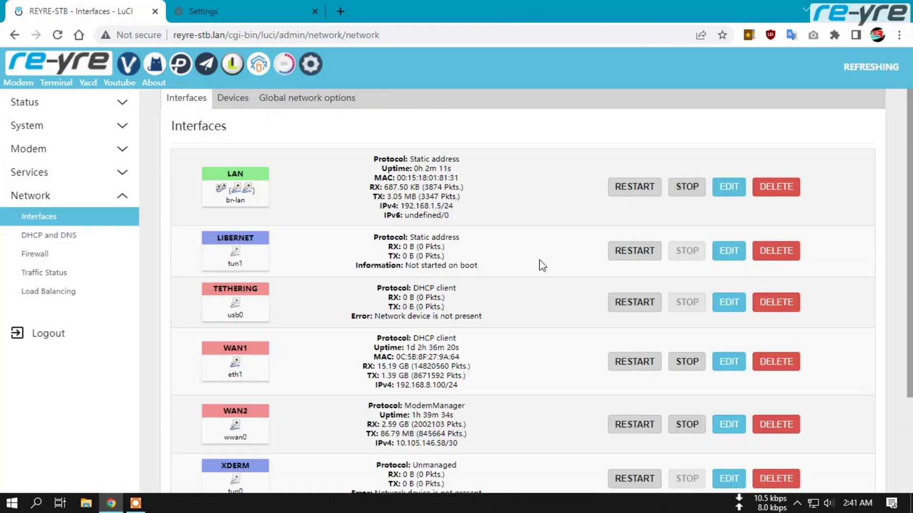
{"action": "left_click", "coordinate": [735, 187]}
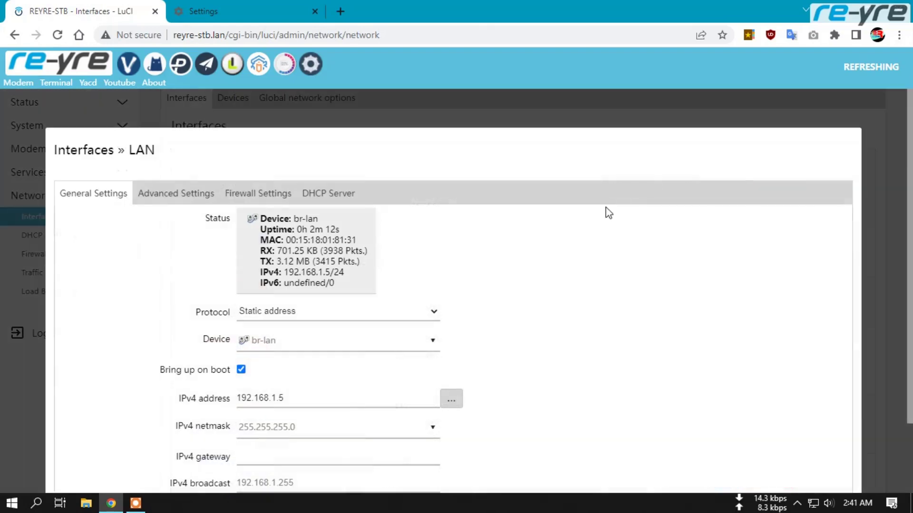
{"action": "scroll", "coordinate": [460, 288], "scroll_direction": "down", "scroll_amount": 2}
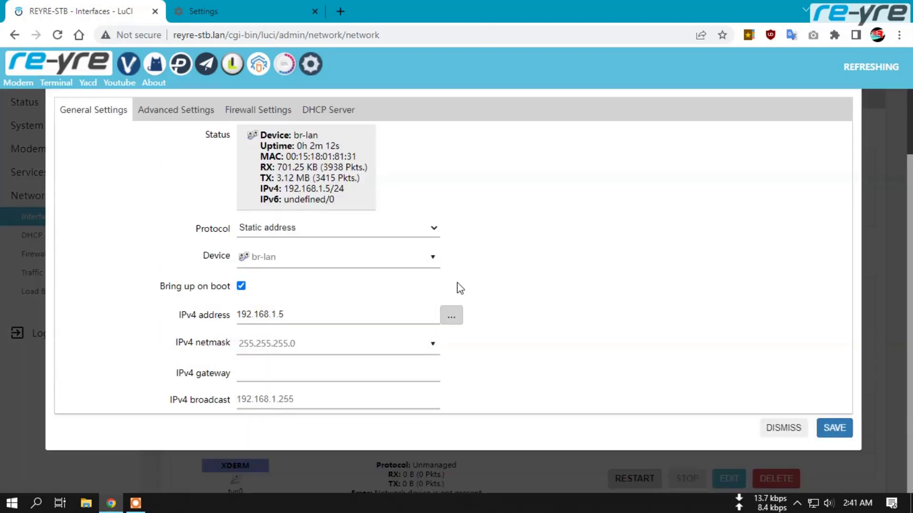
{"action": "left_click", "coordinate": [292, 312]}
{"action": "key", "text": "BackSpace"}
{"action": "type", "text": "1"}
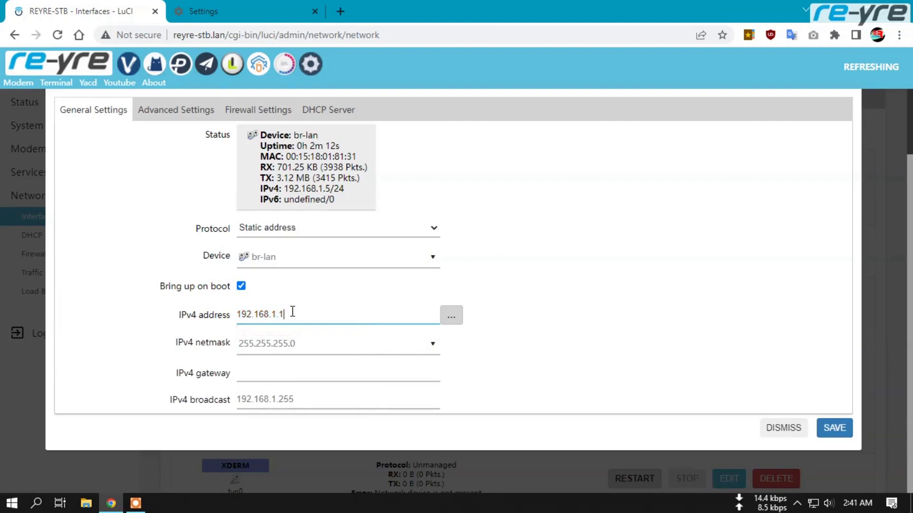
{"action": "left_click", "coordinate": [837, 431]}
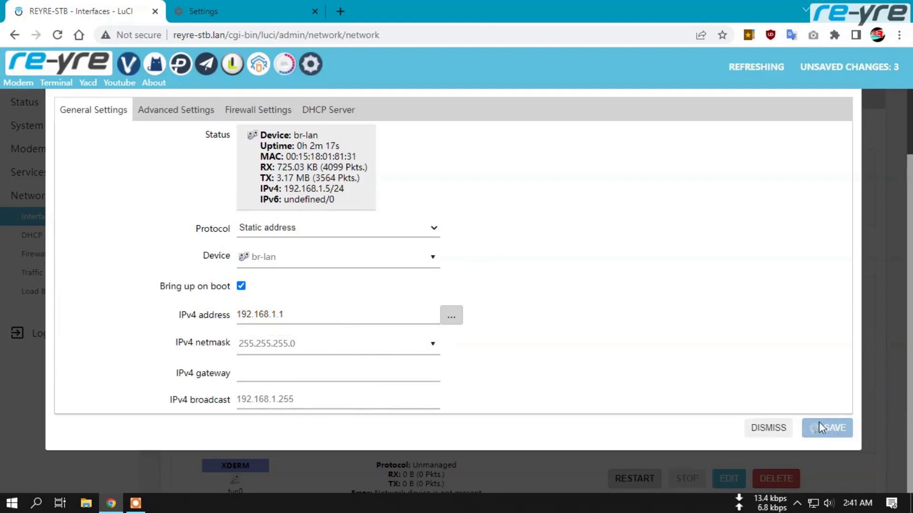
{"action": "scroll", "coordinate": [818, 361], "scroll_direction": "down", "scroll_amount": 3}
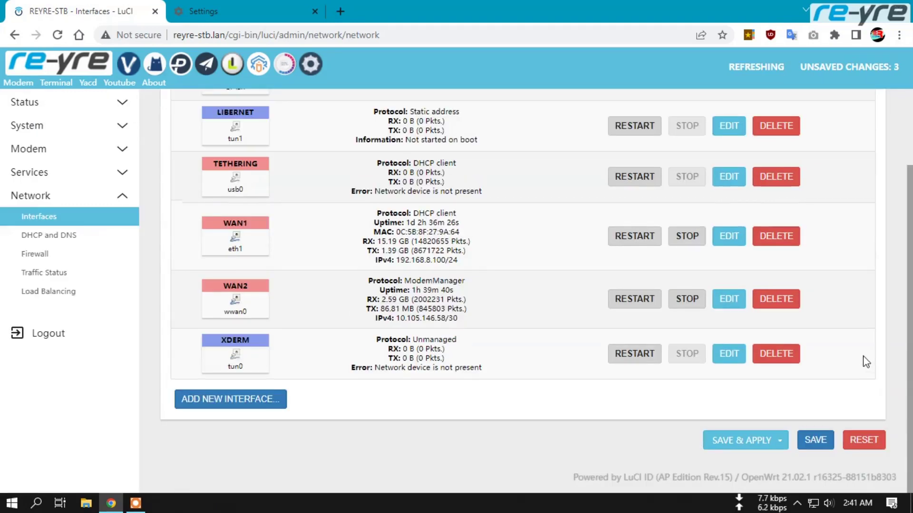
{"action": "left_click", "coordinate": [746, 450]}
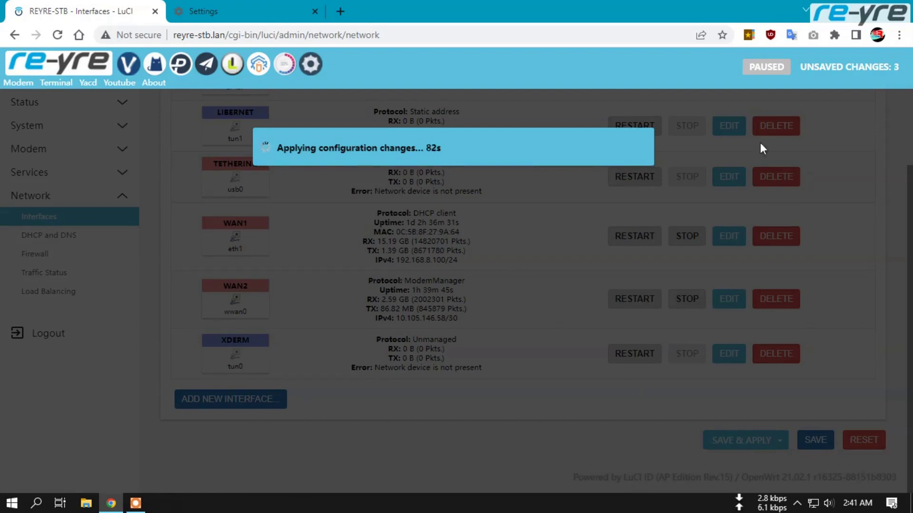
- Check the page's hostname address, the LAN interface's IPv4 address, the status overview and the Network Monitor page
{"action": "left_click", "coordinate": [225, 35]}
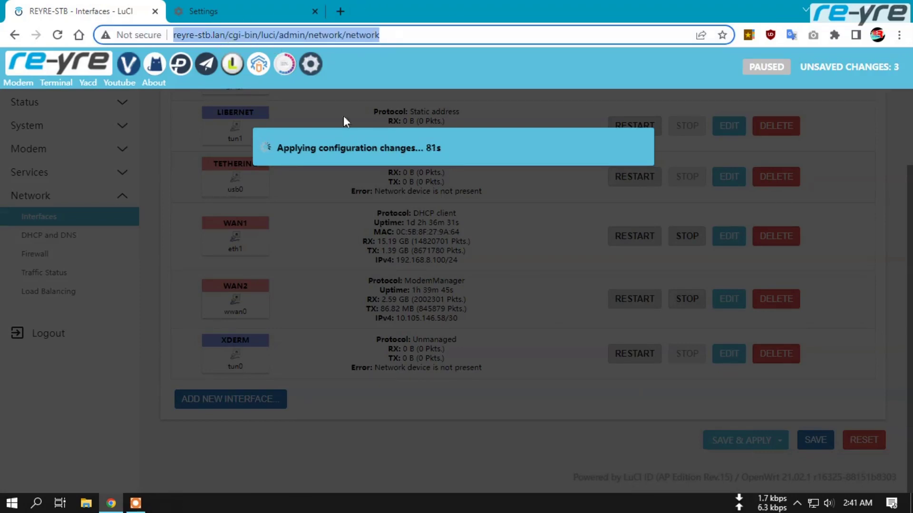
{"action": "left_click", "coordinate": [404, 37]}
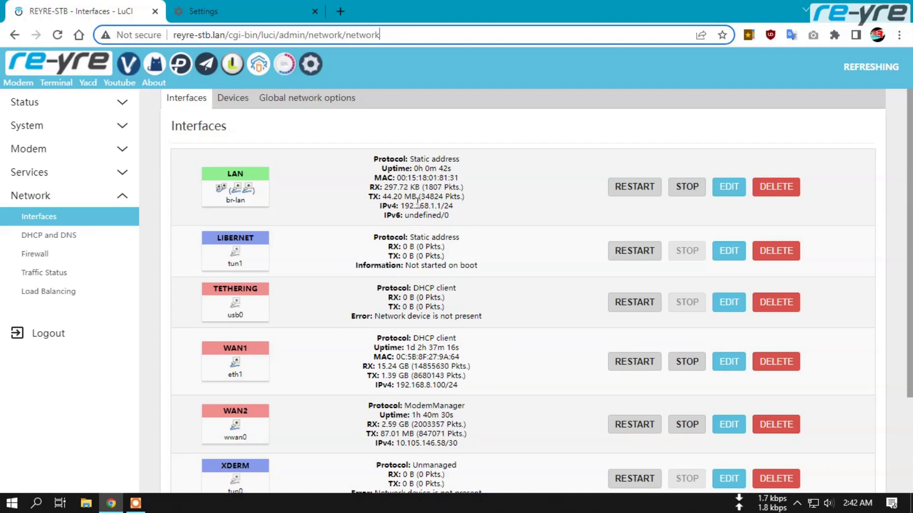
{"action": "left_click_drag", "start_coordinate": [410, 204], "coordinate": [476, 205]}
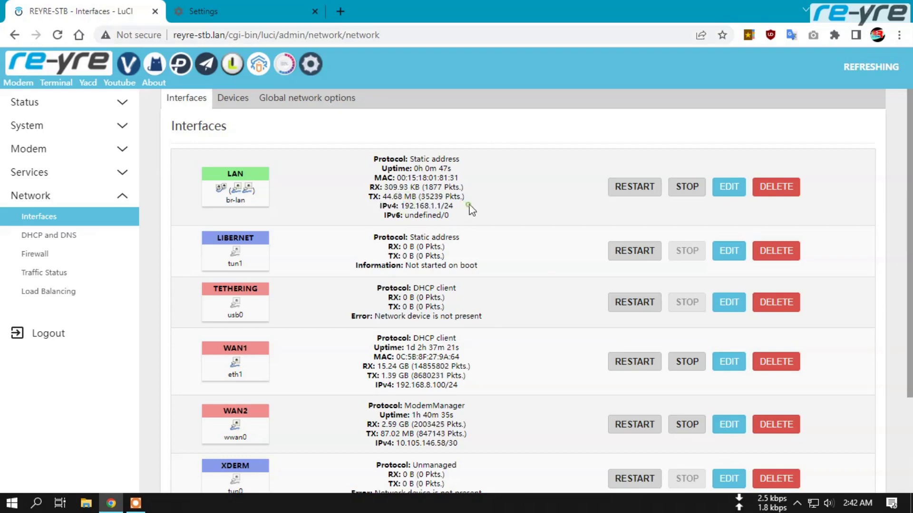
{"action": "left_click", "coordinate": [60, 64]}
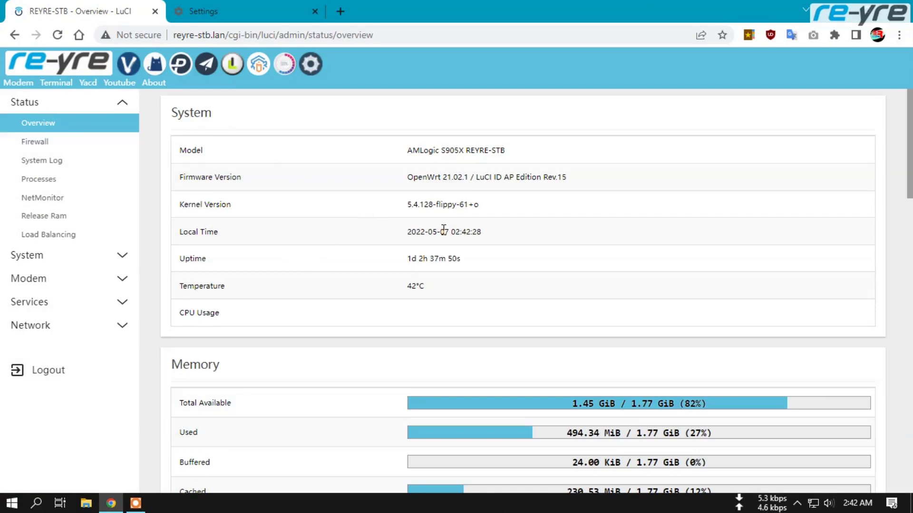
{"action": "left_click", "coordinate": [287, 67]}
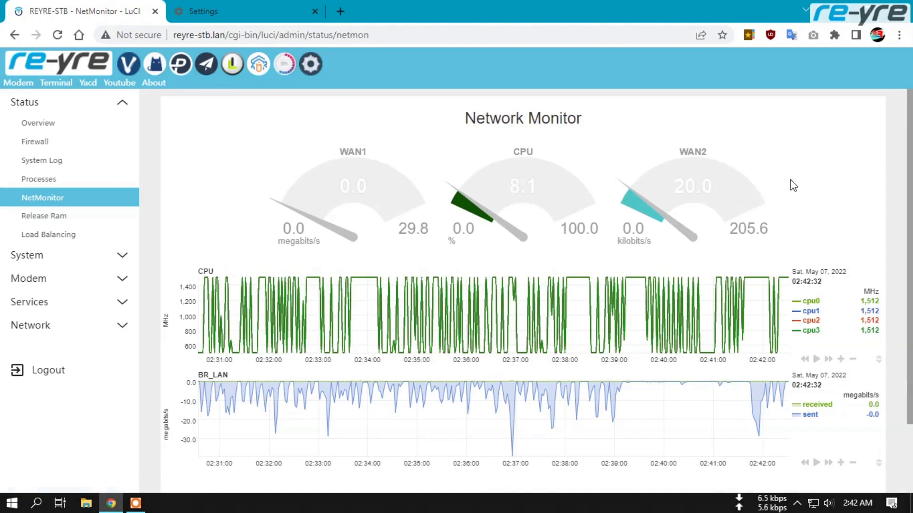
- Test the network gauges by resuming the 10GB_2.bin download in Internet Download Manager, and cancel the download
{"action": "left_click", "coordinate": [797, 503]}
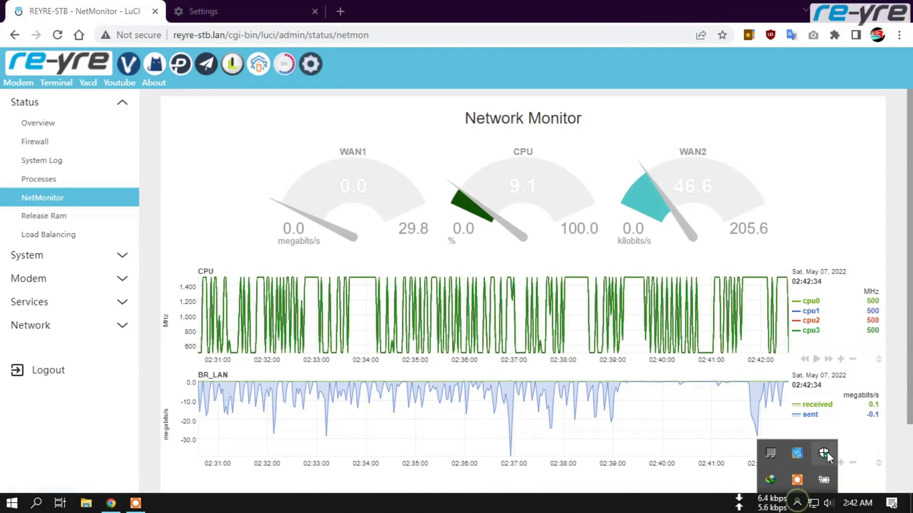
{"action": "double_click", "coordinate": [770, 479]}
{"action": "right_click", "coordinate": [521, 361]}
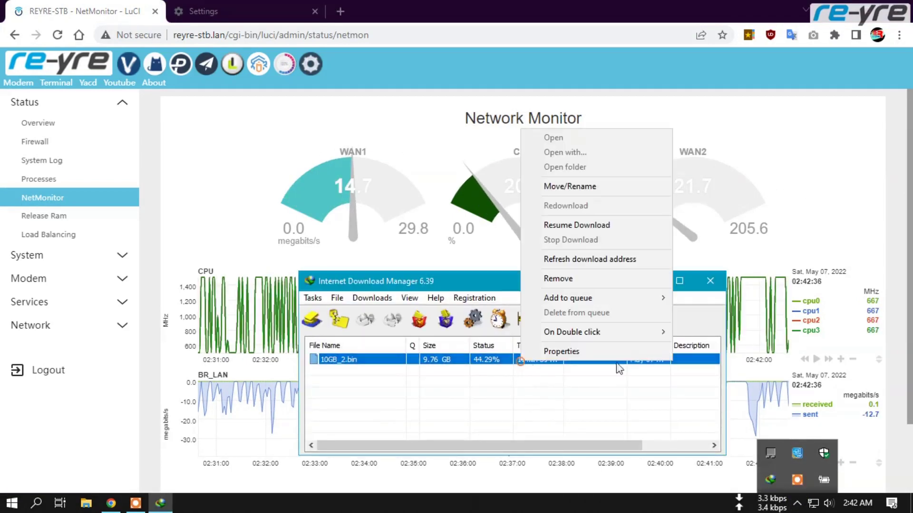
{"action": "left_click", "coordinate": [623, 226]}
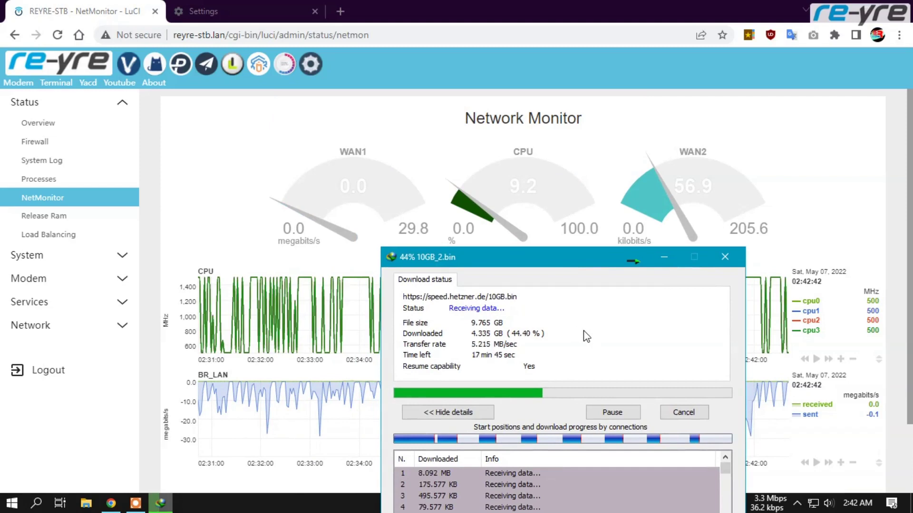
{"action": "left_click", "coordinate": [682, 413]}
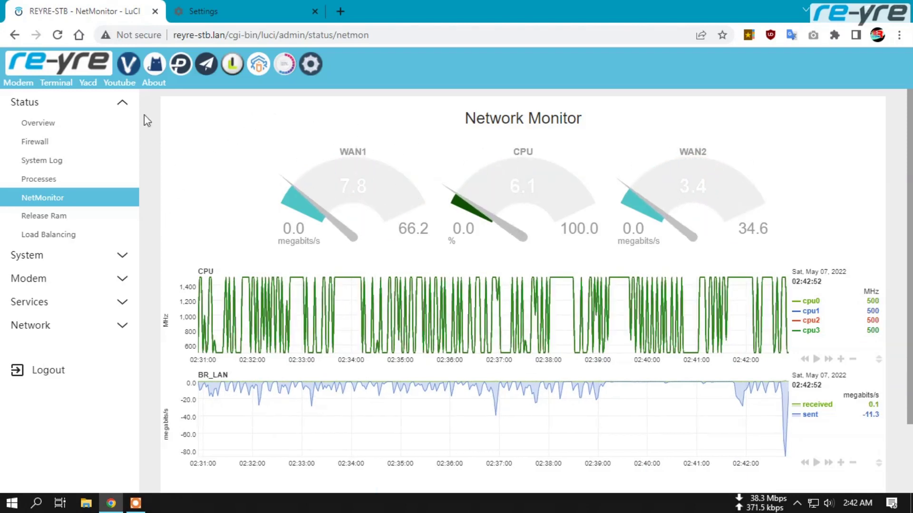
- View the router's status overview and firewall pages, and release its RAM
{"action": "left_click", "coordinate": [38, 122]}
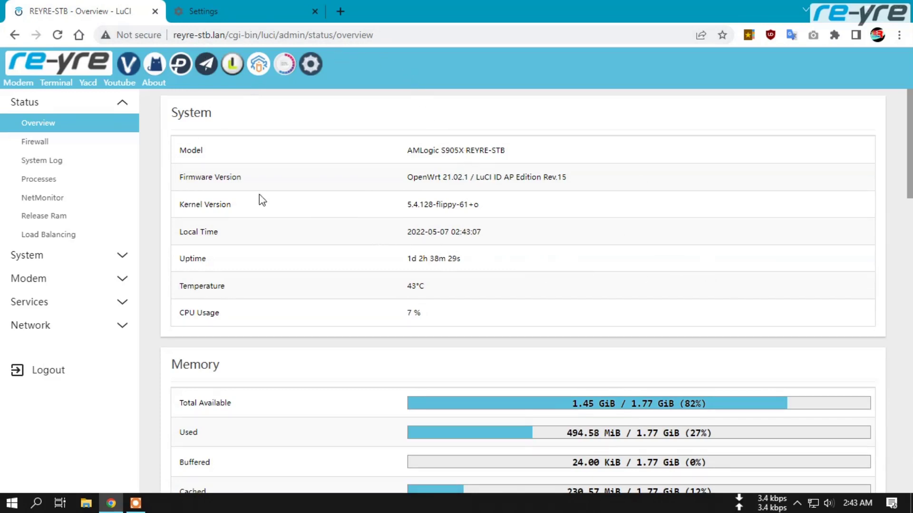
{"action": "left_click", "coordinate": [55, 145]}
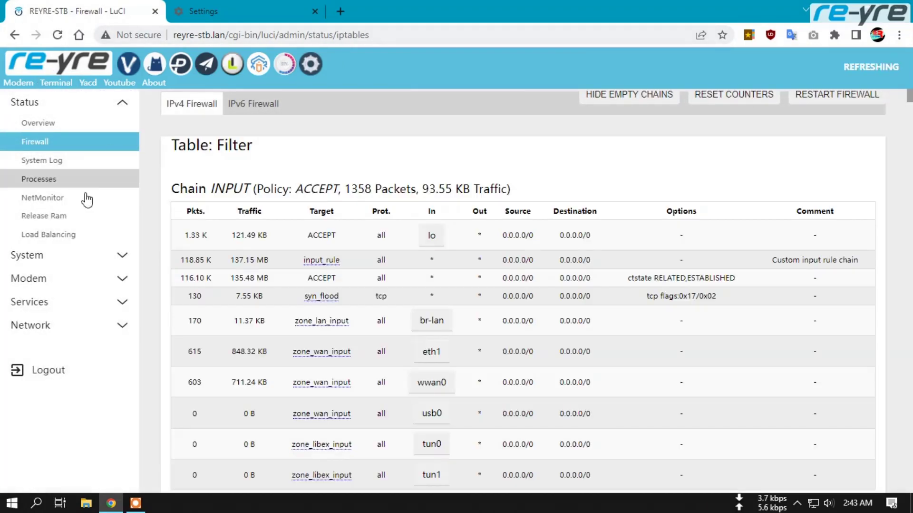
{"action": "left_click", "coordinate": [64, 214]}
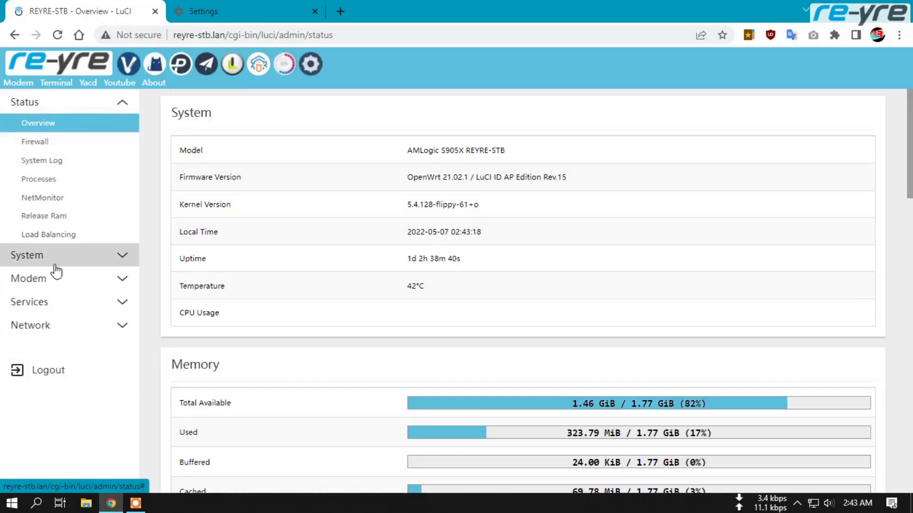
- Set the router's hostname to REYRE-STBx in the system's general settings, and save and apply the change
{"action": "left_click", "coordinate": [54, 263]}
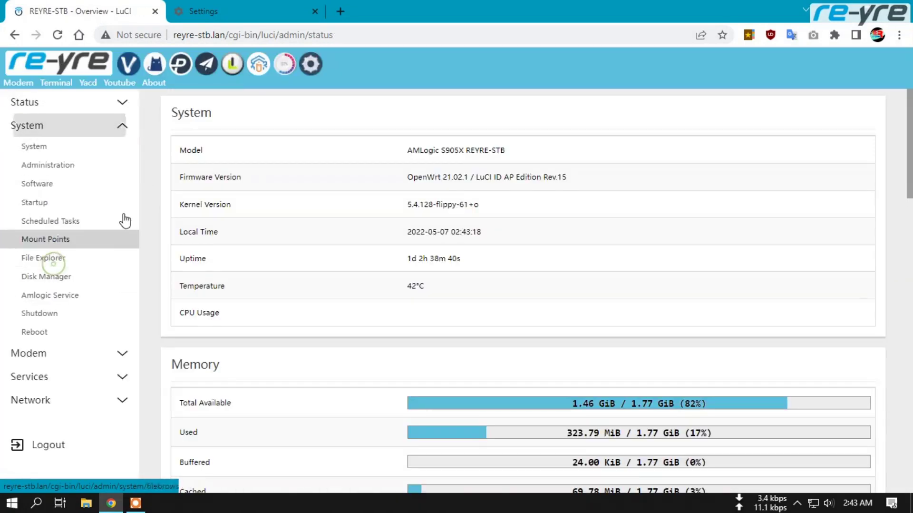
{"action": "left_click", "coordinate": [48, 187]}
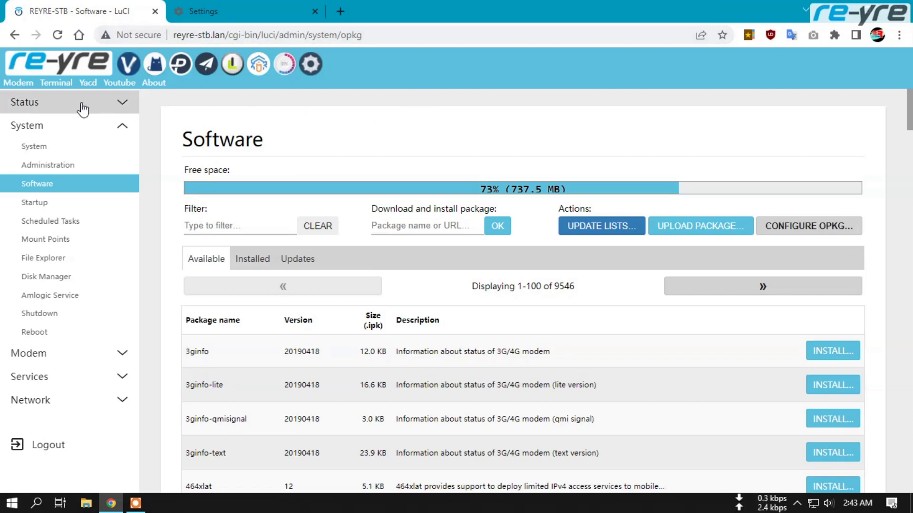
{"action": "left_click", "coordinate": [39, 146]}
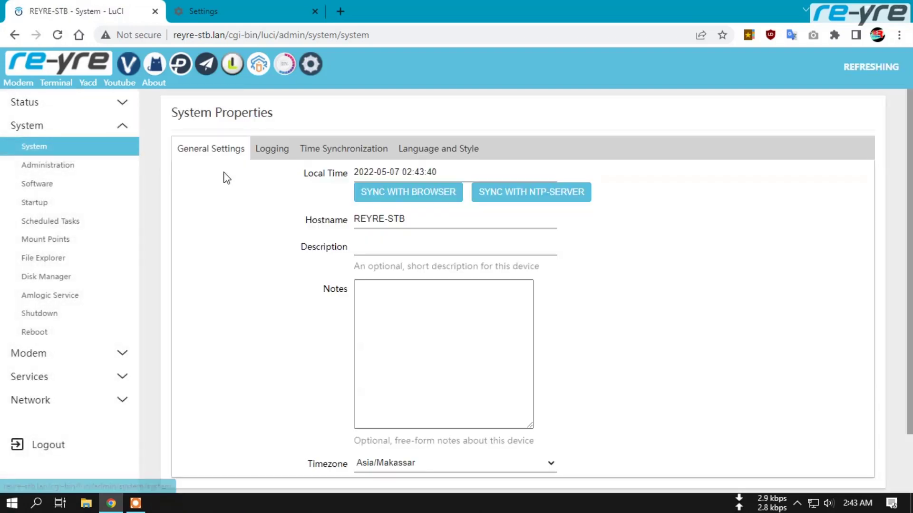
{"action": "double_click", "coordinate": [312, 219]}
{"action": "left_click", "coordinate": [422, 221]}
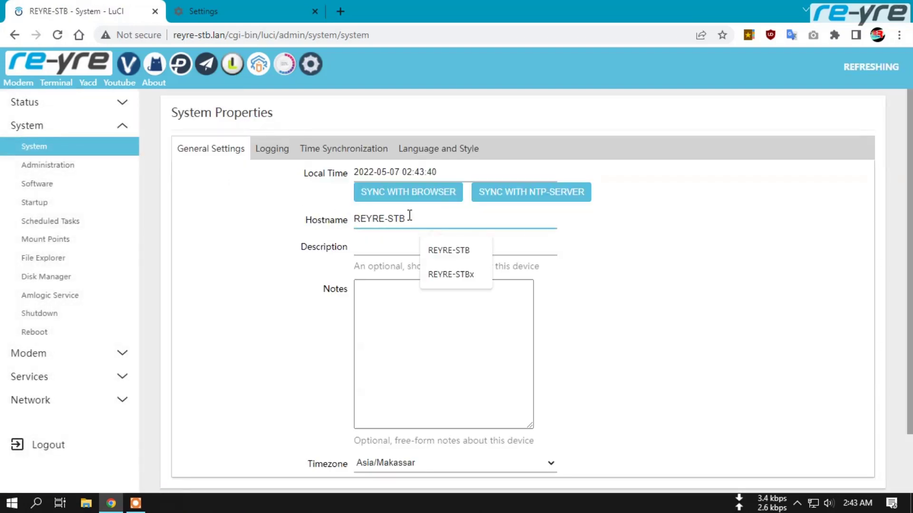
{"action": "mouse_move", "coordinate": [410, 218]}
{"action": "left_mouse_down"}
{"action": "mouse_move", "coordinate": [369, 219]}
{"action": "mouse_move", "coordinate": [413, 218]}
{"action": "left_mouse_up"}
{"action": "left_click", "coordinate": [449, 274]}
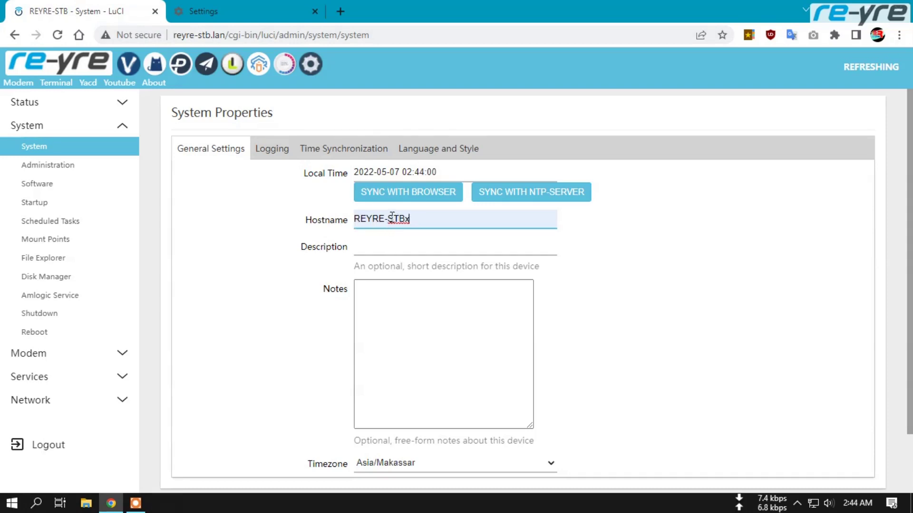
{"action": "scroll", "coordinate": [720, 317], "scroll_direction": "down", "scroll_amount": 2}
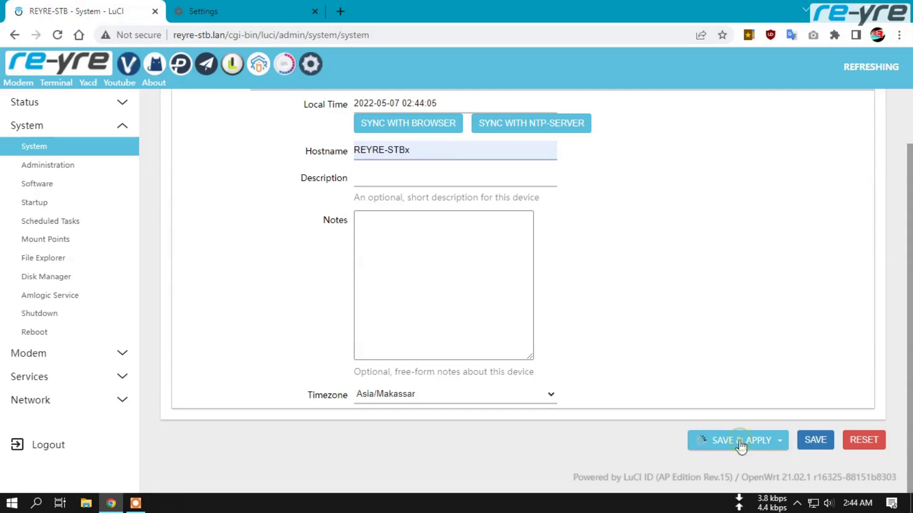
{"action": "left_click", "coordinate": [742, 440]}
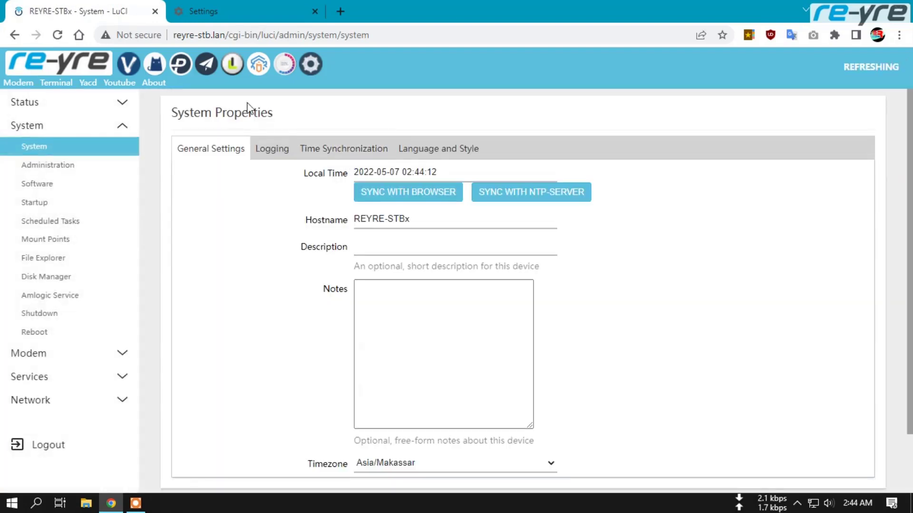
- Open the router's home page in a separate tab to check its hostname address, and return to the system settings
{"action": "right_click", "coordinate": [69, 69]}
{"action": "left_click", "coordinate": [98, 71]}
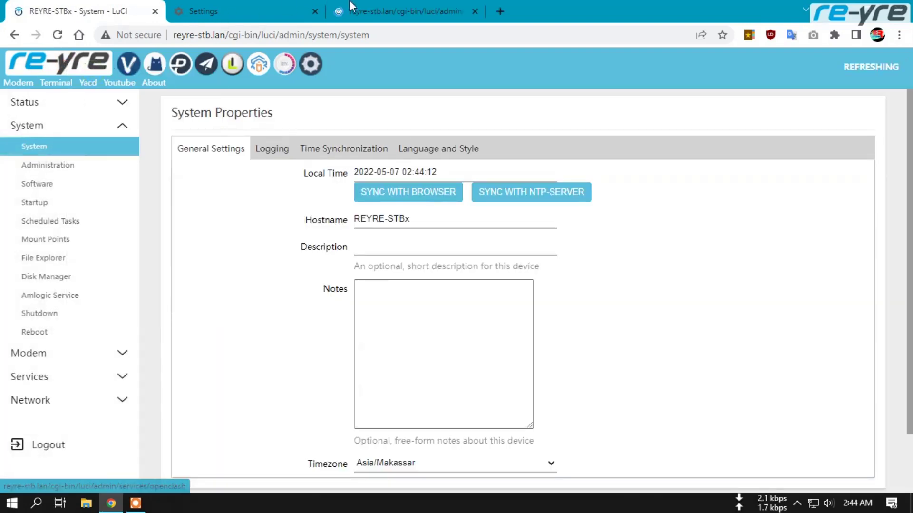
{"action": "left_click", "coordinate": [351, 5]}
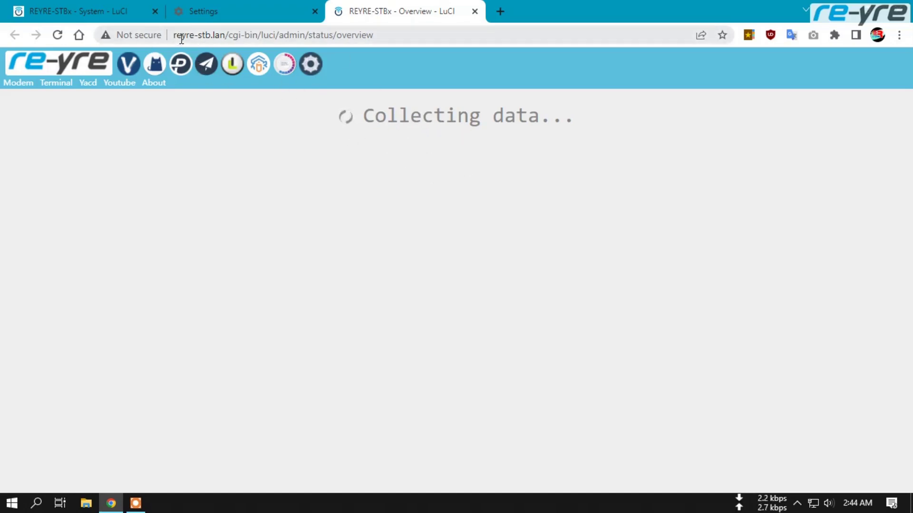
{"action": "left_click", "coordinate": [475, 11]}
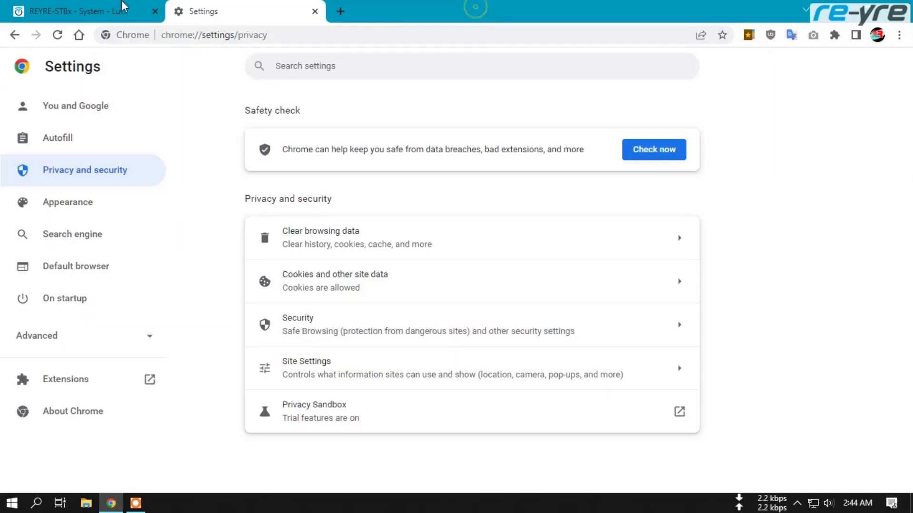
{"action": "left_click", "coordinate": [99, 8]}
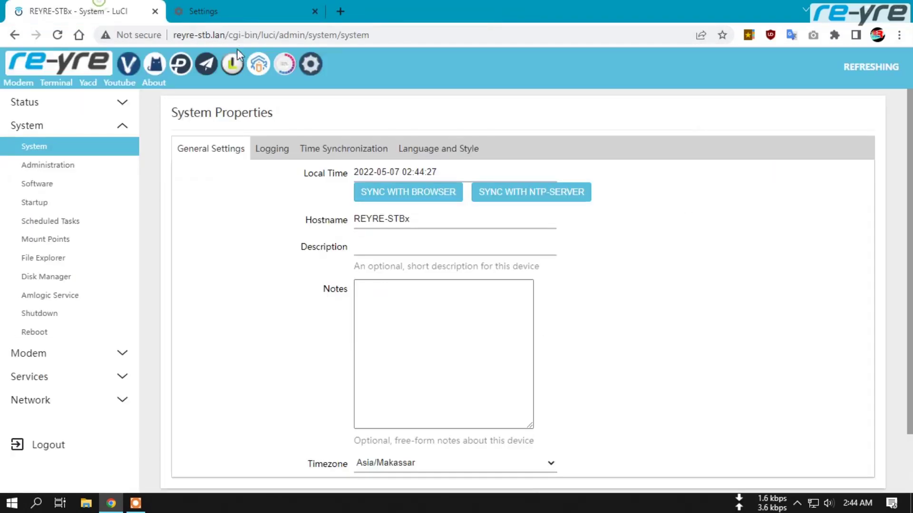
- Try to open the router's page at reyre-stbx.lan without the http prefix
{"action": "left_click", "coordinate": [212, 35]}
{"action": "left_click", "coordinate": [212, 37]}
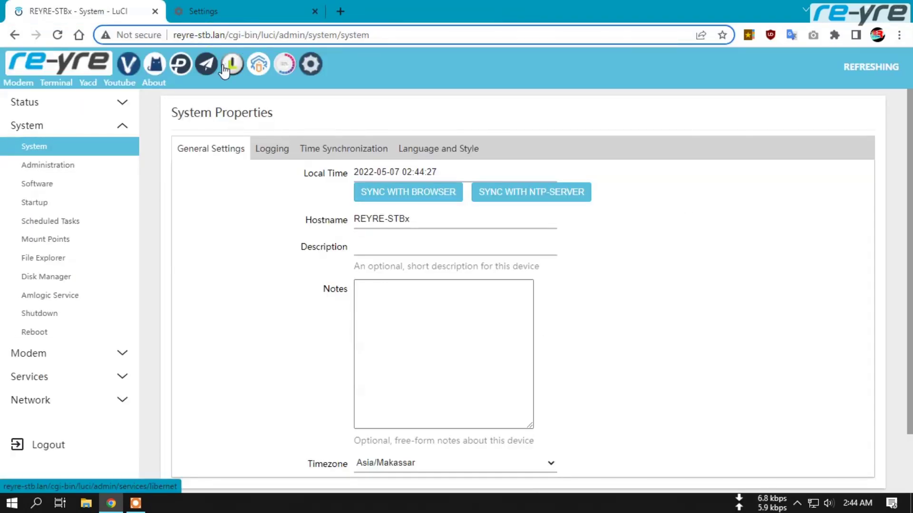
{"action": "type", "text": "x"}
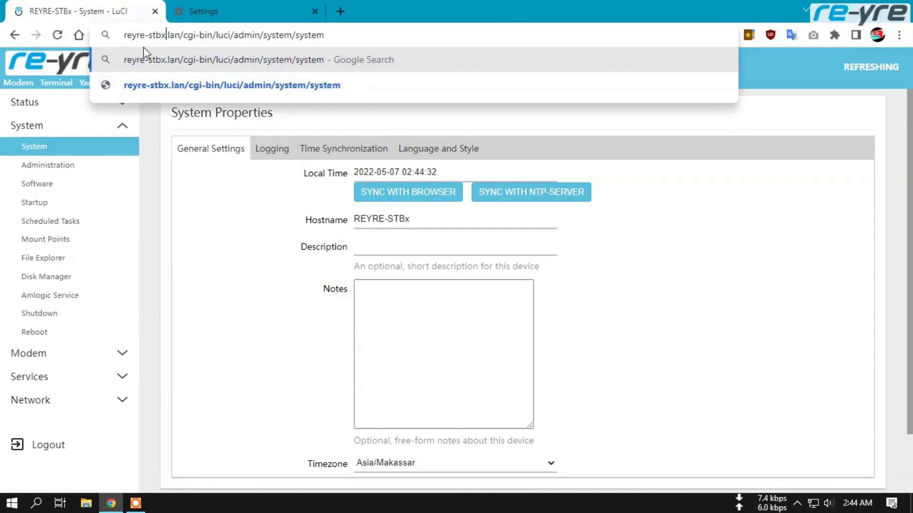
{"action": "left_click_drag", "start_coordinate": [182, 36], "coordinate": [329, 32]}
{"action": "key", "text": "BackSpace"}
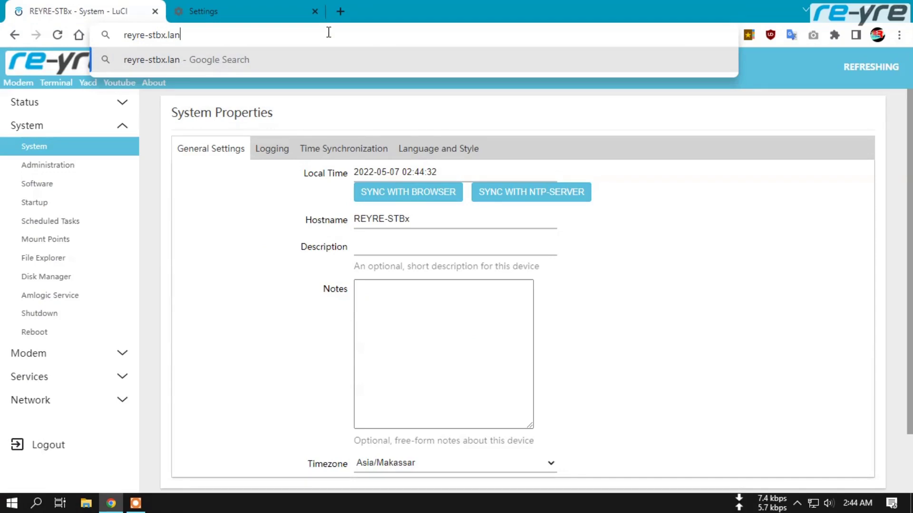
{"action": "key", "text": "Return"}
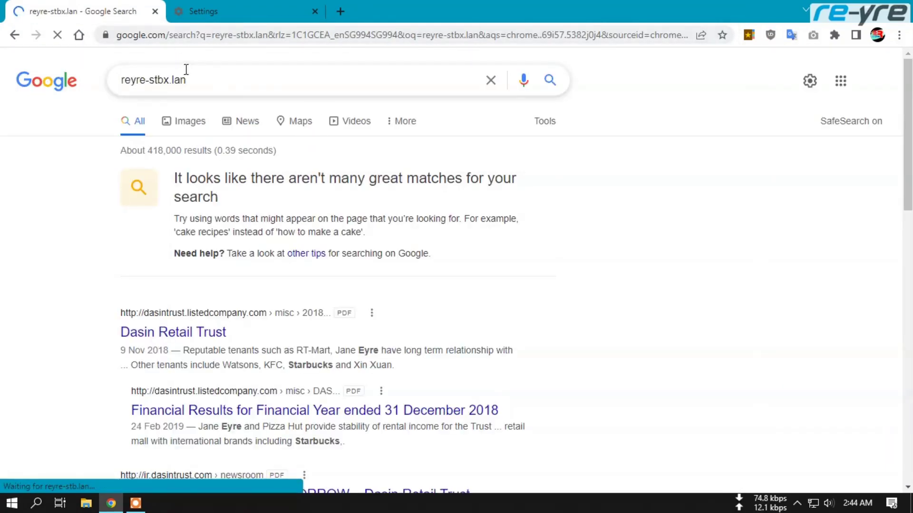
- Copy the hostname reyre-stbx.lan from the Google search box and close the search results
{"action": "left_click_drag", "start_coordinate": [195, 80], "coordinate": [115, 83]}
{"action": "right_click", "coordinate": [142, 84]}
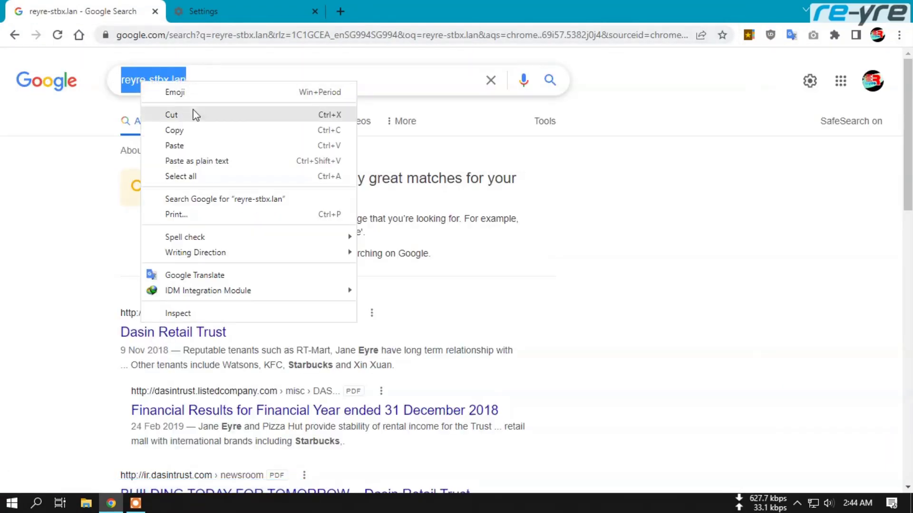
{"action": "left_click", "coordinate": [187, 130]}
{"action": "left_click", "coordinate": [155, 11]}
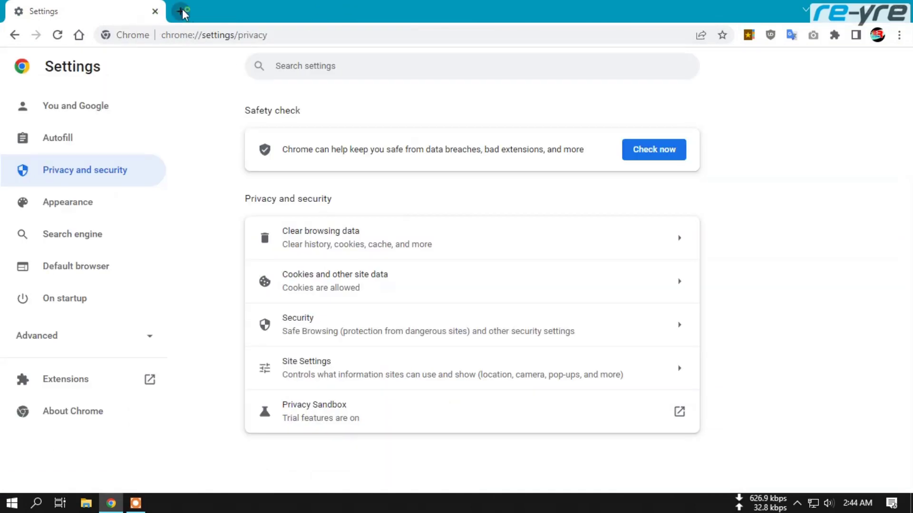
{"action": "left_click", "coordinate": [182, 11]}
{"action": "left_click", "coordinate": [207, 31]}
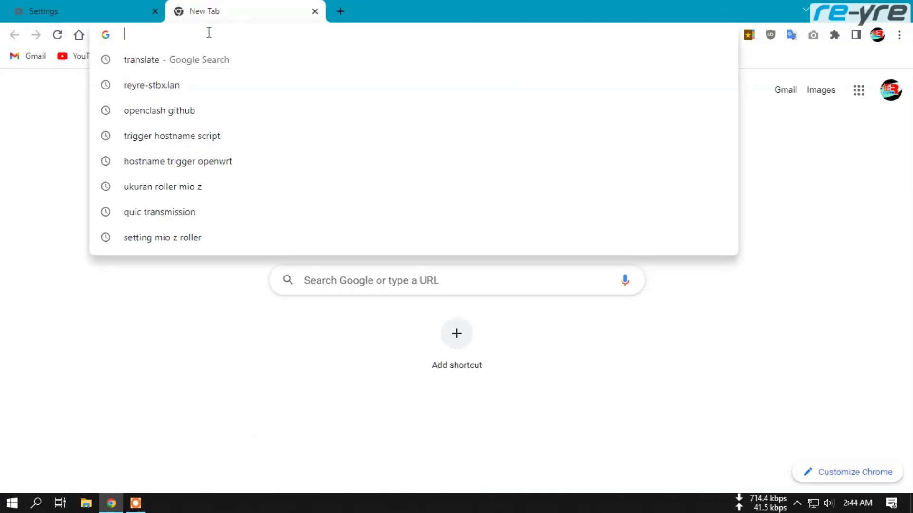
{"action": "type", "text": "http:"}
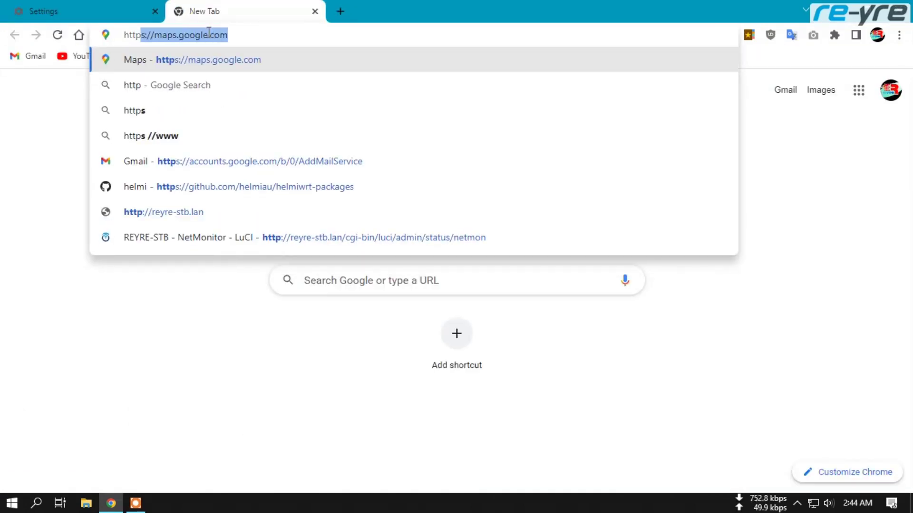
{"action": "type", "text": "//reyre-stb.lan"}
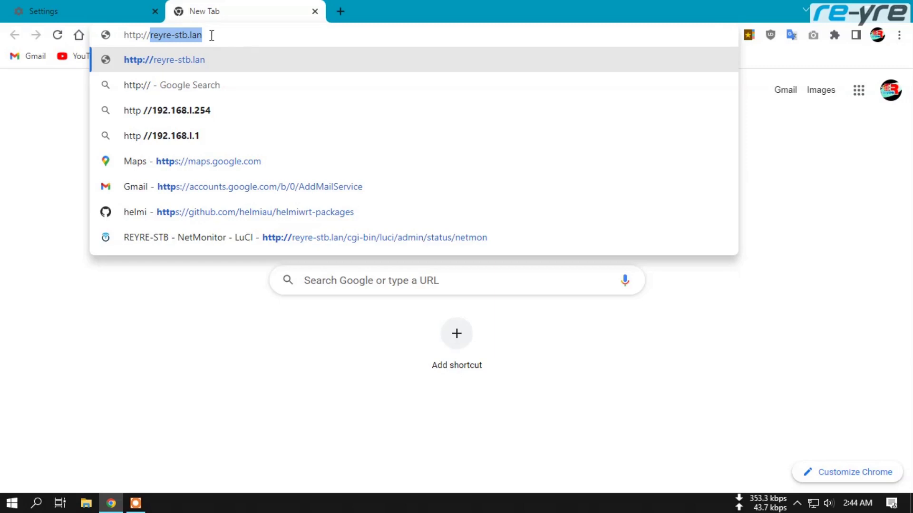
{"action": "left_click", "coordinate": [212, 36]}
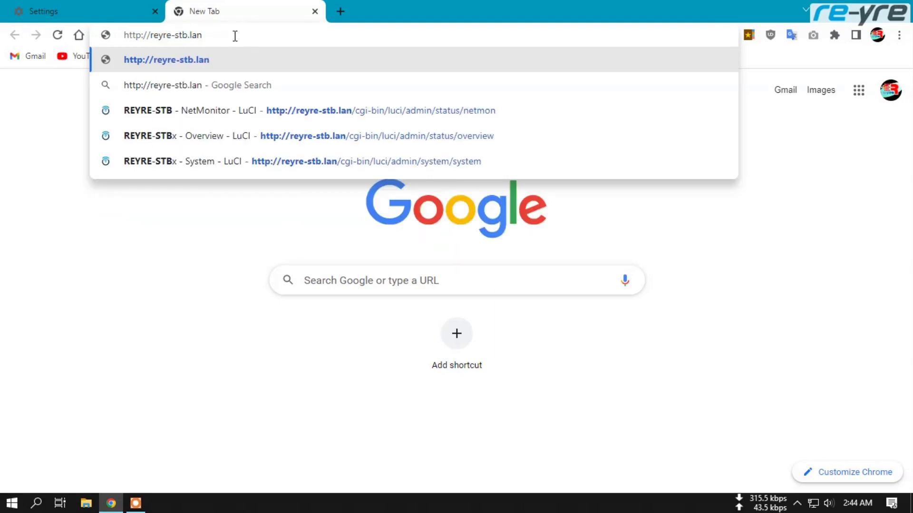
{"action": "type", "text": "x"}
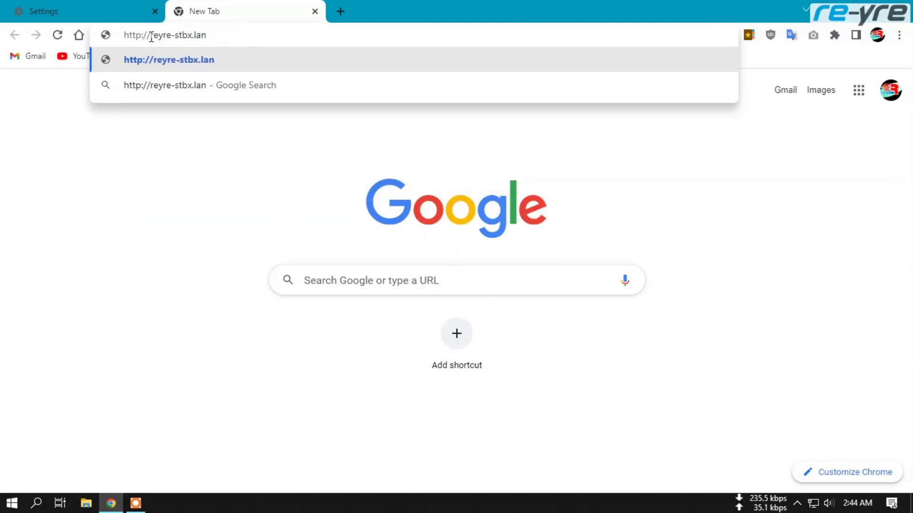
- Copy the hostname part of the address, load the router's login page, and close the browser settings tab
{"action": "left_click_drag", "start_coordinate": [150, 35], "coordinate": [198, 36]}
{"action": "right_click", "coordinate": [187, 33]}
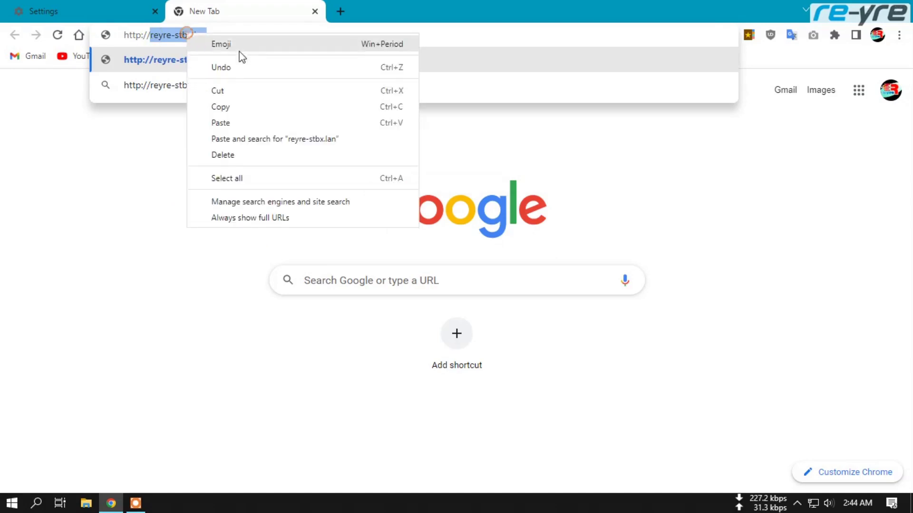
{"action": "left_click", "coordinate": [240, 107]}
{"action": "left_click", "coordinate": [341, 11]}
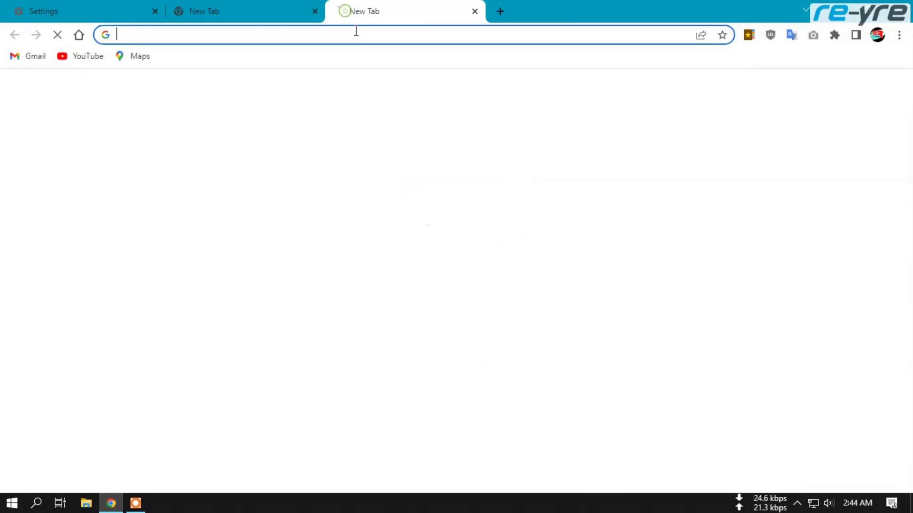
{"action": "left_click", "coordinate": [474, 11]}
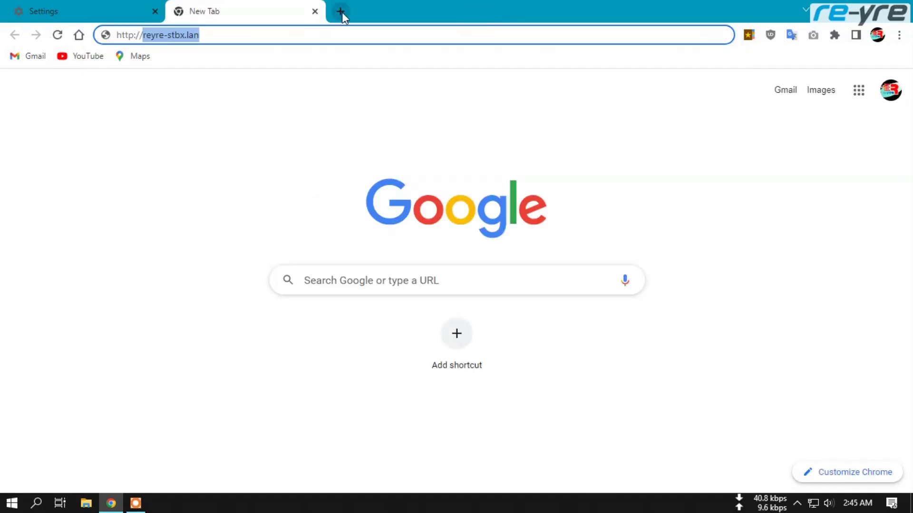
{"action": "left_click", "coordinate": [239, 32]}
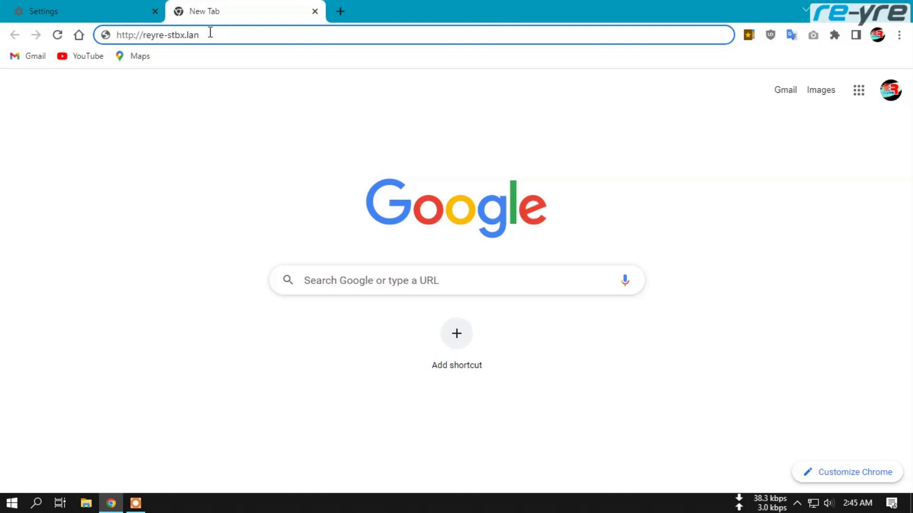
{"action": "key", "text": "Return"}
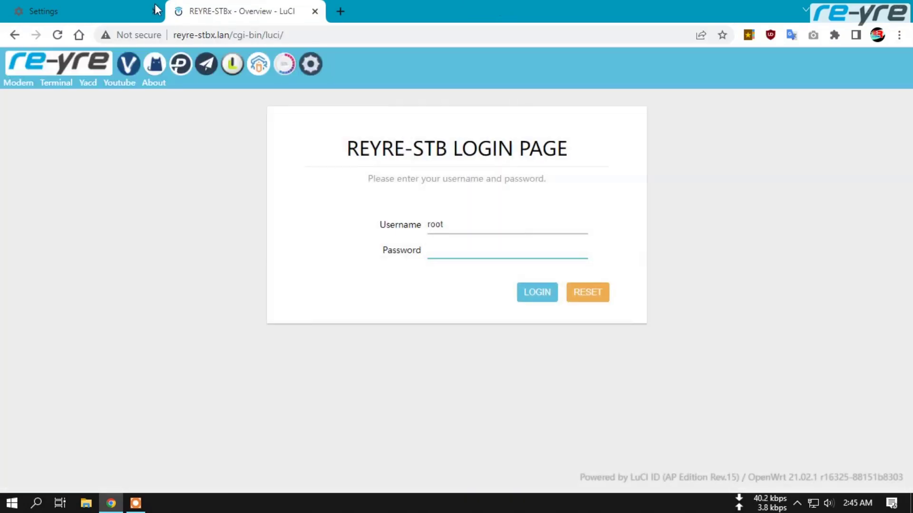
{"action": "left_click", "coordinate": [156, 11]}
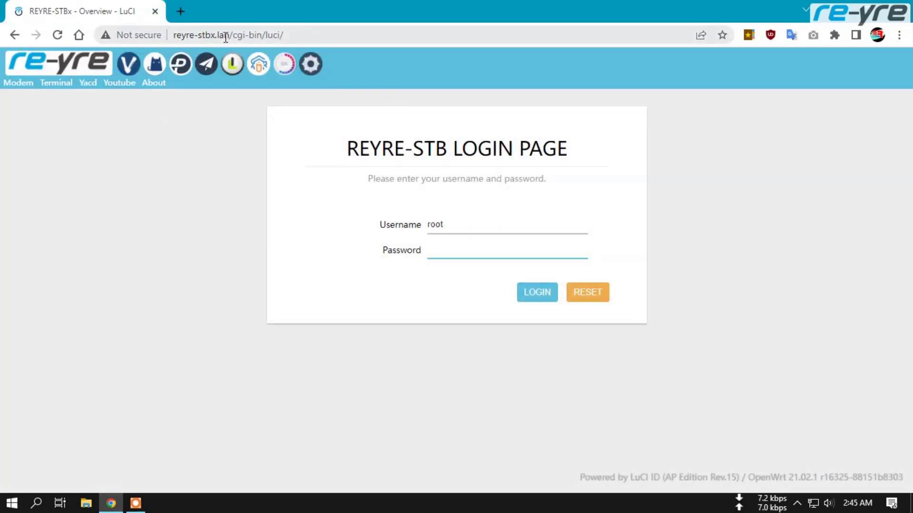
- Log in to the router as root with the account password and check the NetMonitor page
{"action": "left_click", "coordinate": [439, 246]}
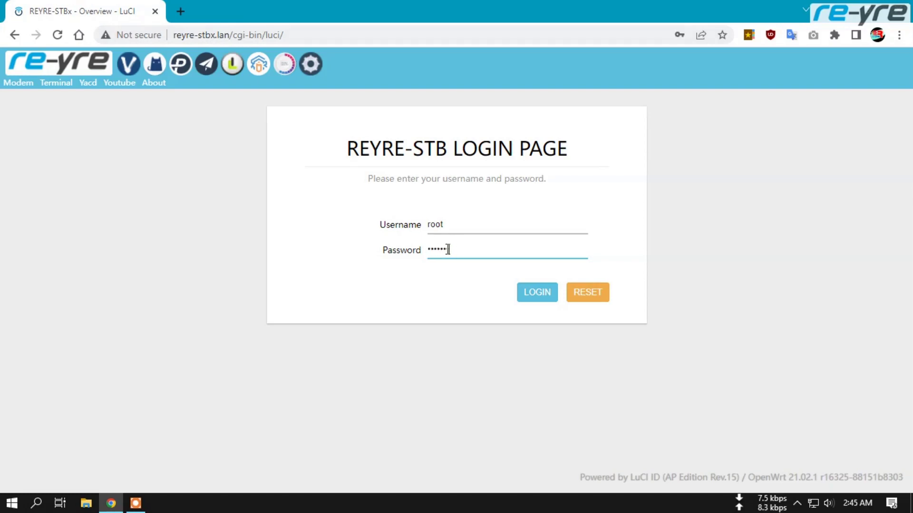
{"action": "key", "text": "Return"}
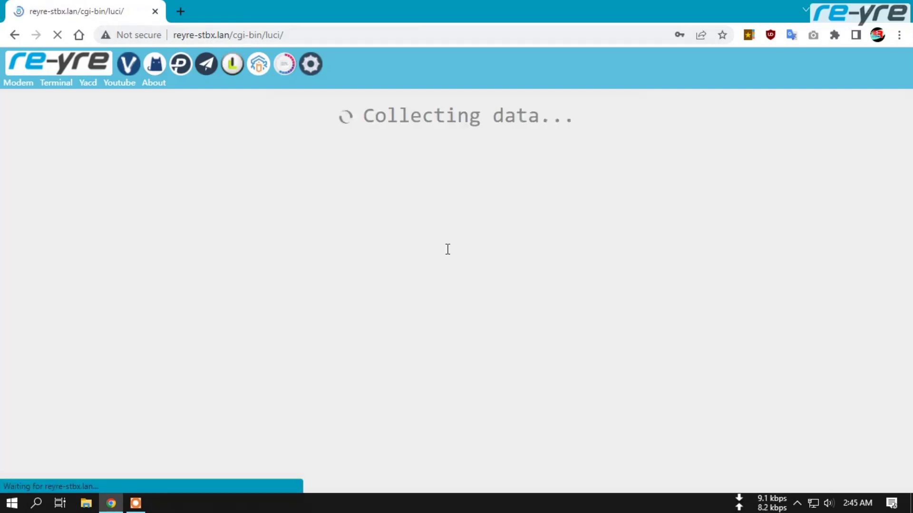
{"action": "left_click", "coordinate": [710, 232]}
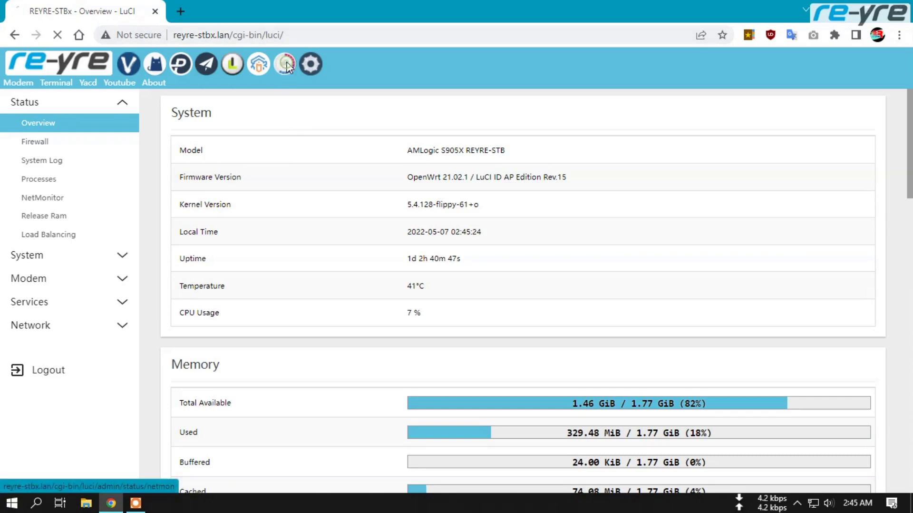
{"action": "left_click", "coordinate": [285, 63]}
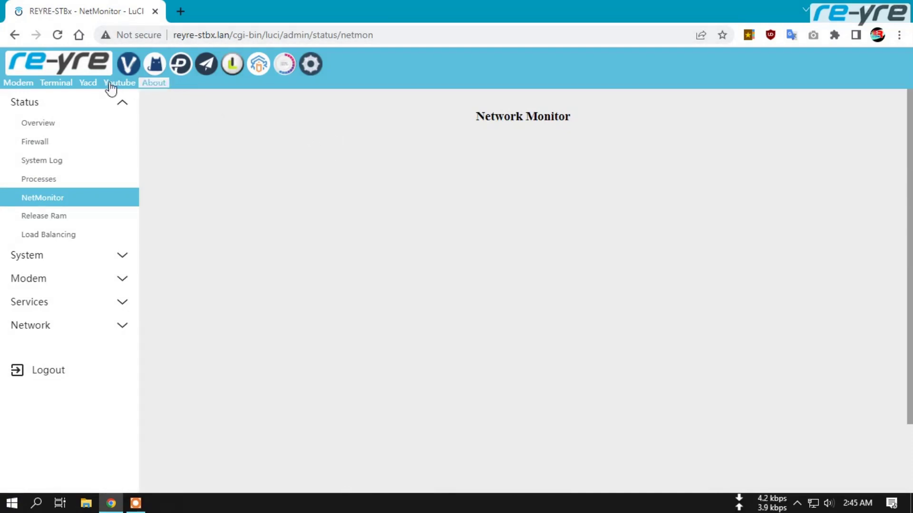
- Change the router's hostname to REYRE-STB in the system properties and apply the configuration
{"action": "left_click", "coordinate": [84, 256]}
{"action": "left_click", "coordinate": [73, 149]}
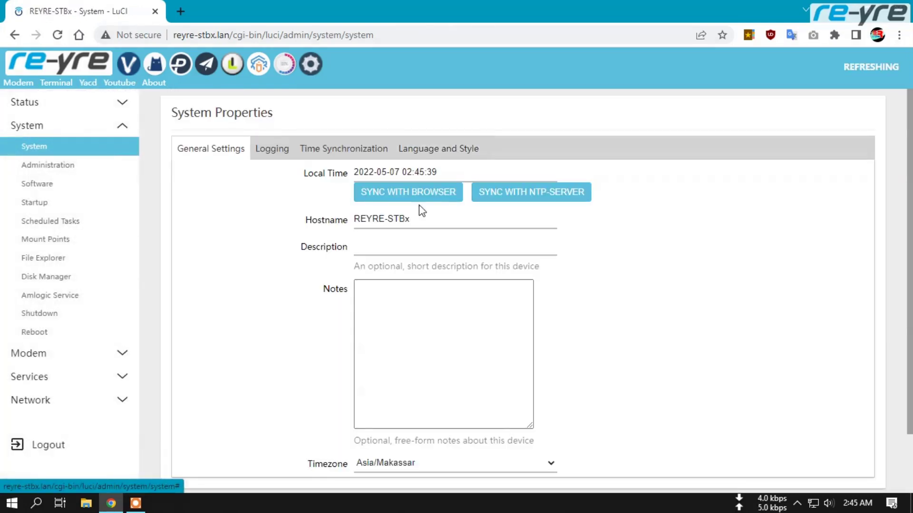
{"action": "left_click", "coordinate": [422, 218]}
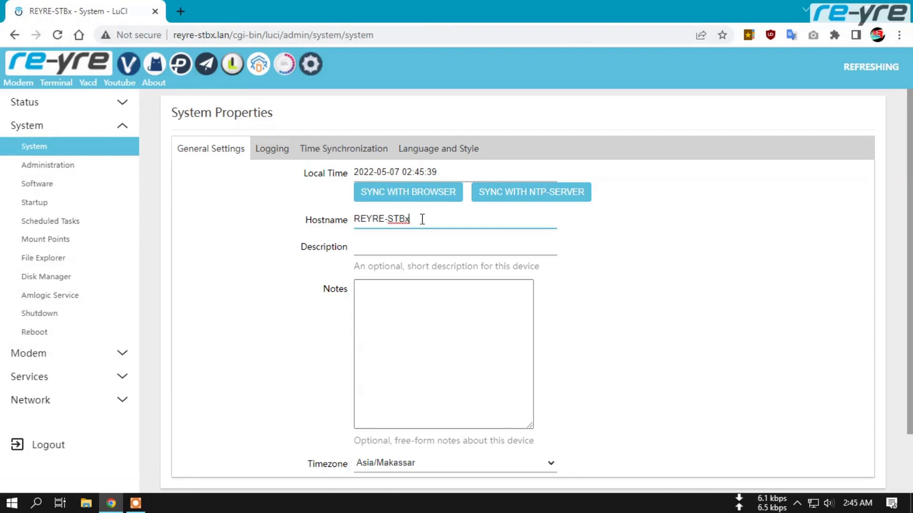
{"action": "scroll", "coordinate": [683, 296], "scroll_direction": "down", "scroll_amount": 2}
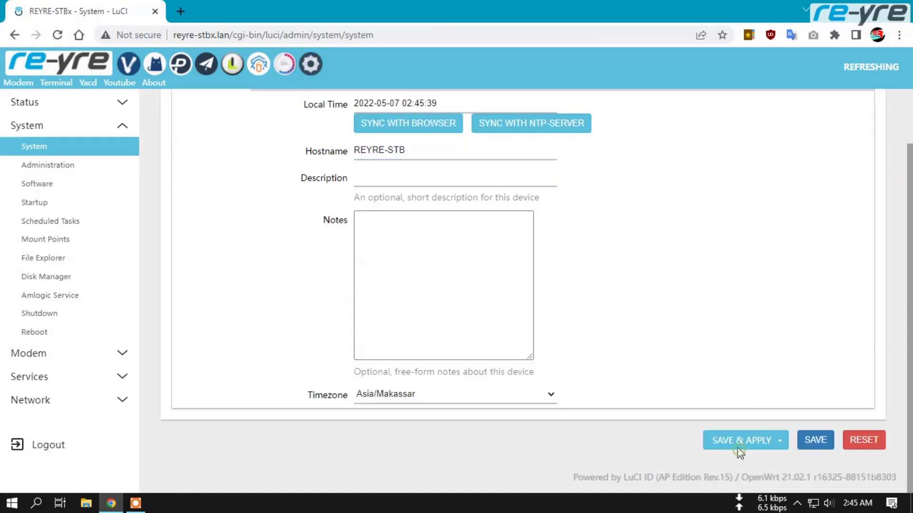
{"action": "left_click", "coordinate": [737, 449]}
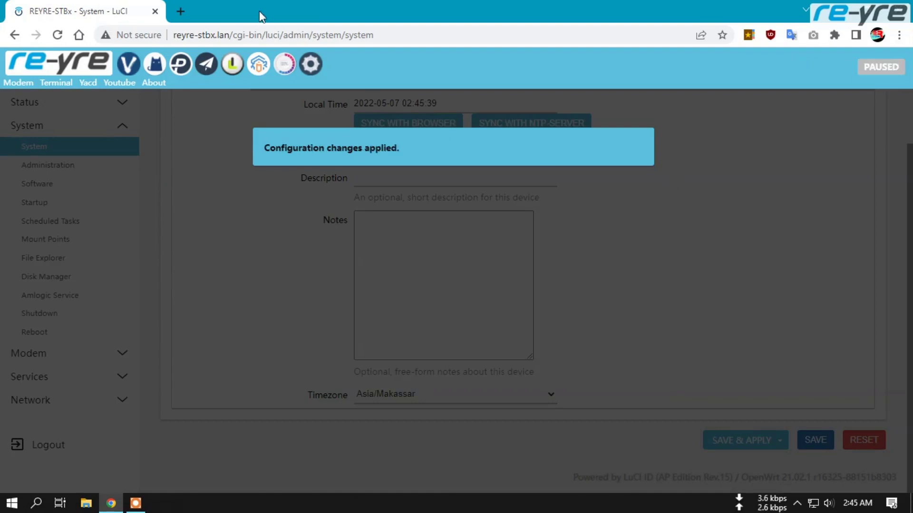
{"action": "left_click", "coordinate": [180, 11]}
{"action": "left_click", "coordinate": [255, 35]}
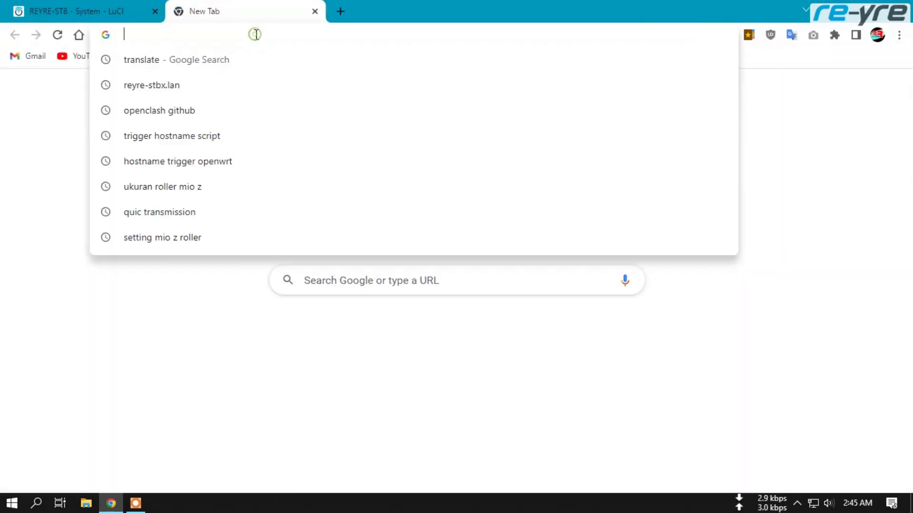
{"action": "left_click", "coordinate": [154, 11]}
{"action": "left_click", "coordinate": [172, 37]}
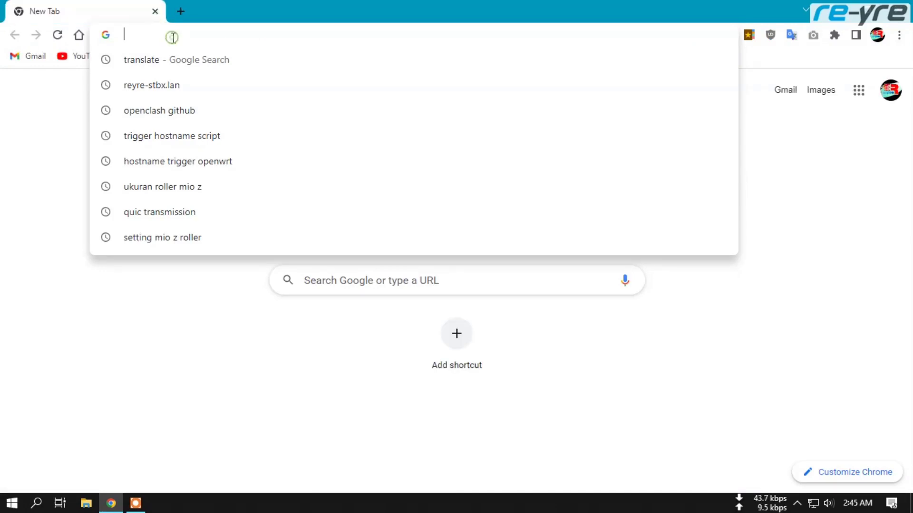
{"action": "type", "text": "h"}
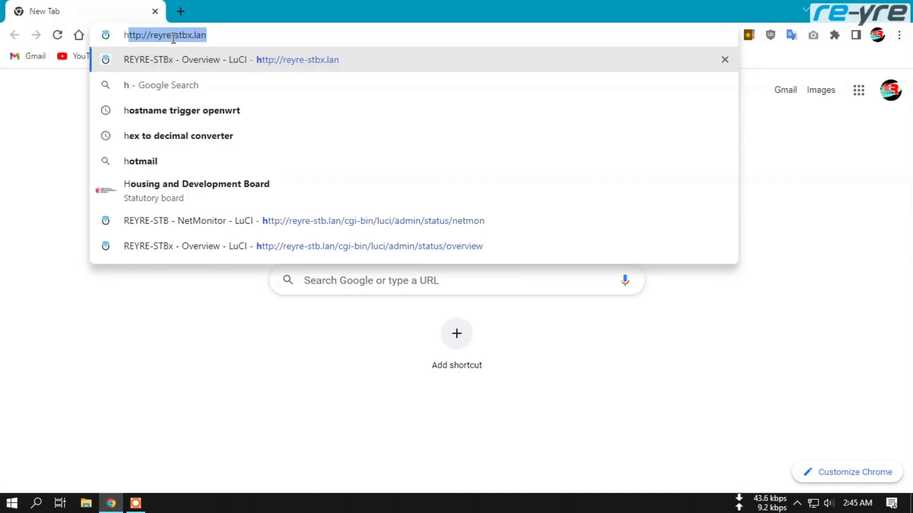
{"action": "type", "text": "ttp://"}
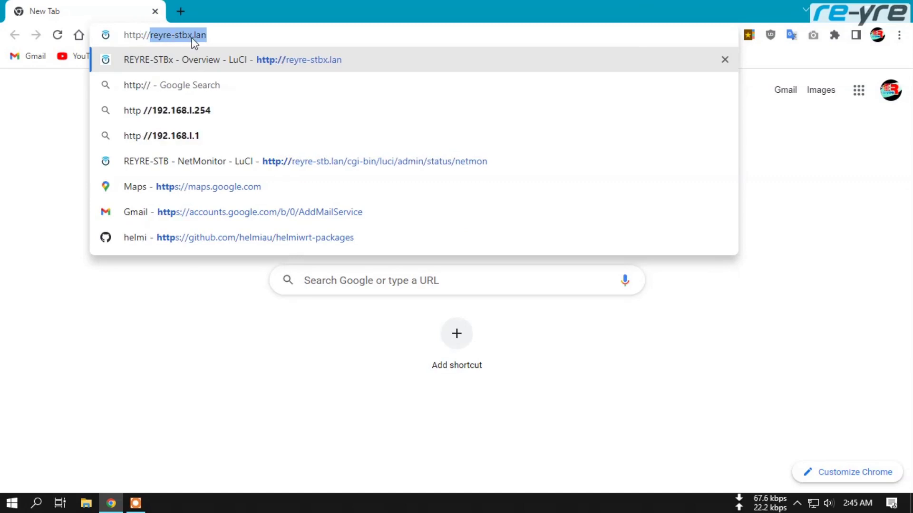
{"action": "left_click", "coordinate": [191, 36]}
{"action": "key", "text": "BackSpace"}
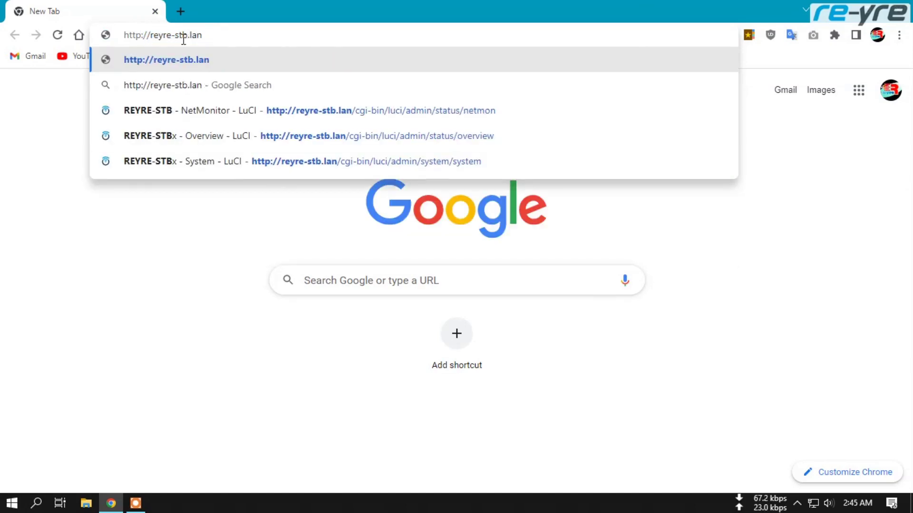
{"action": "key", "text": "Return"}
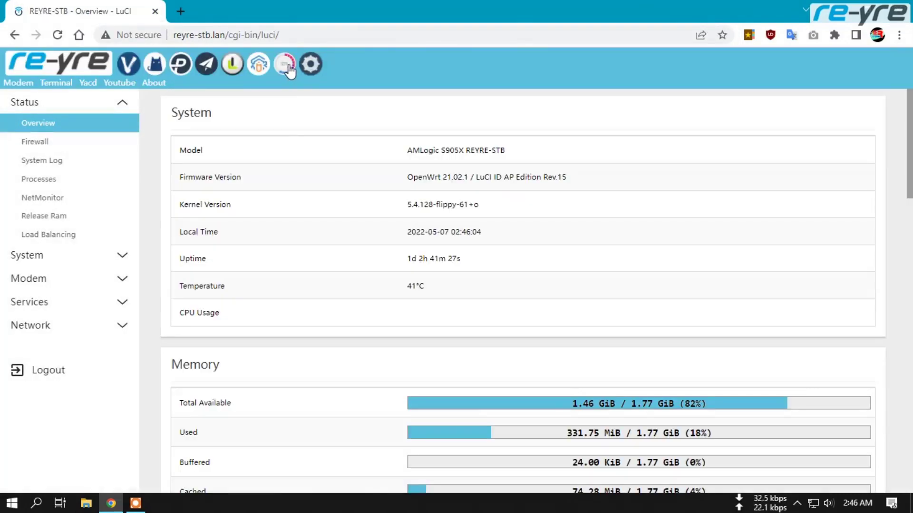
- Check the network graphs on the NetMonitor page and return to the router's status overview
{"action": "left_click", "coordinate": [287, 66]}
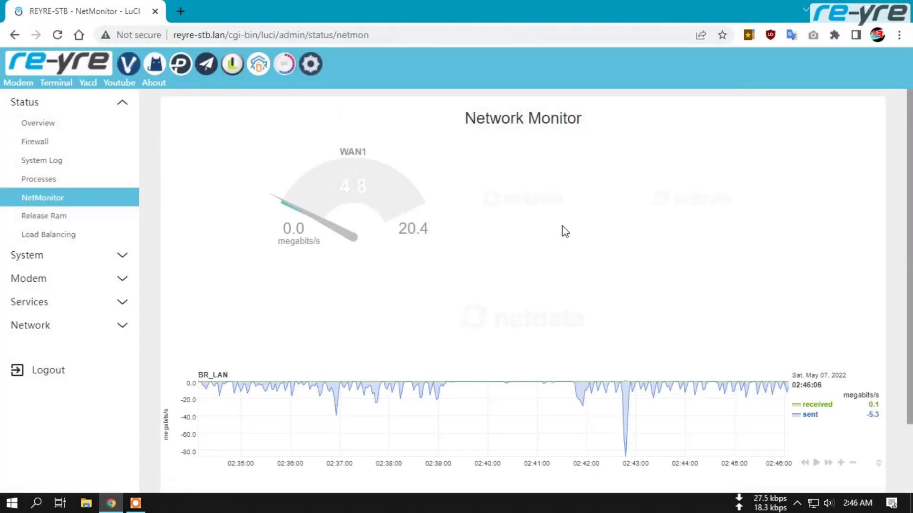
{"action": "left_click", "coordinate": [60, 69]}
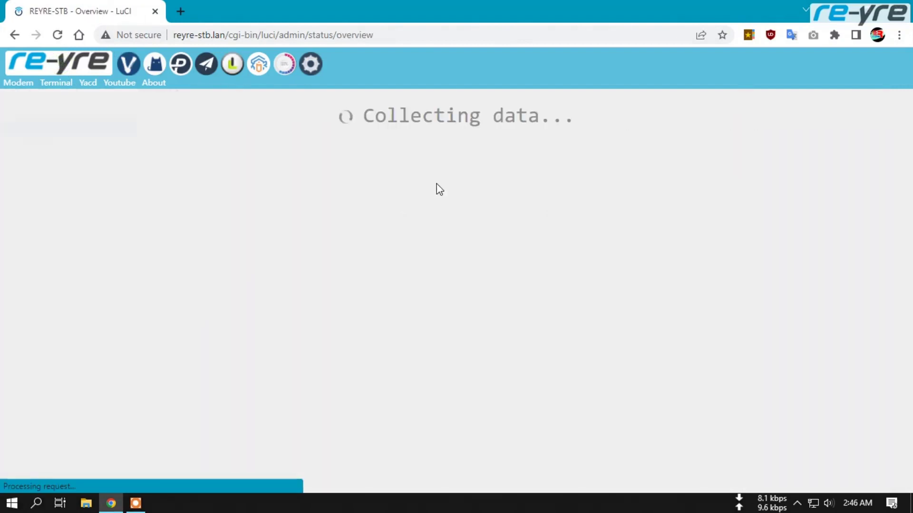